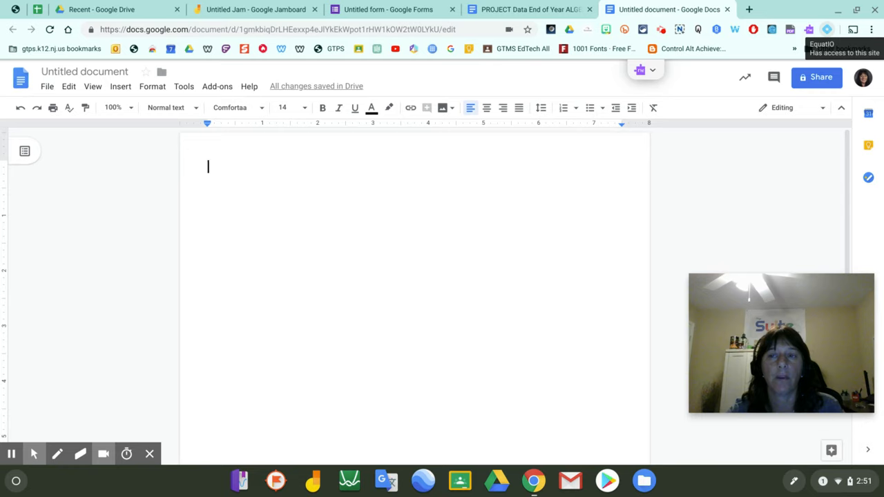
{"action": "left_click", "coordinate": [826, 29]}
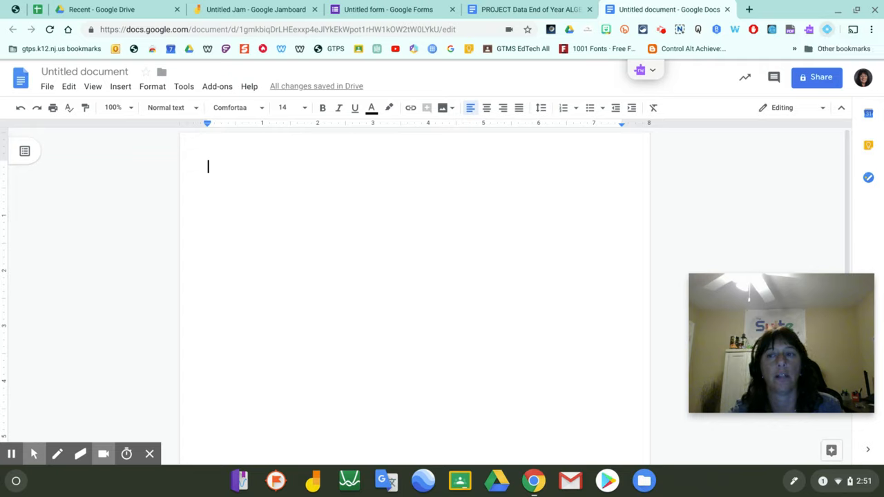
{"action": "left_click", "coordinate": [149, 454]}
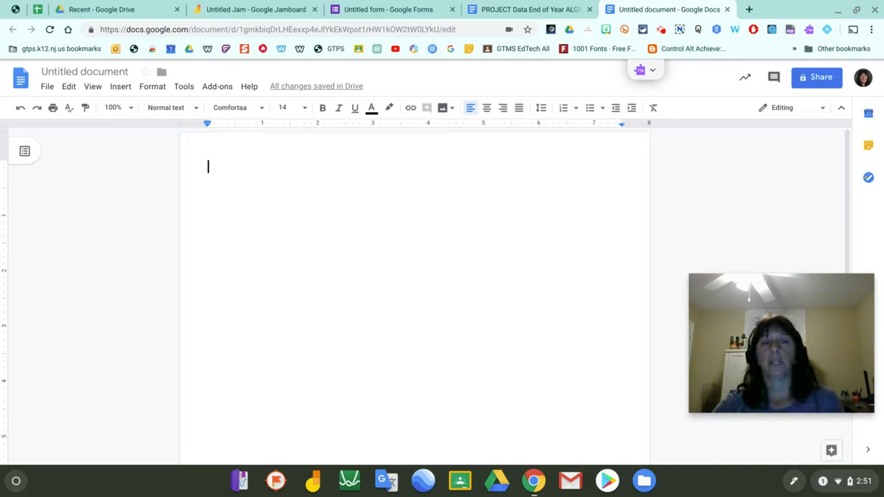
{"action": "left_click", "coordinate": [395, 263]}
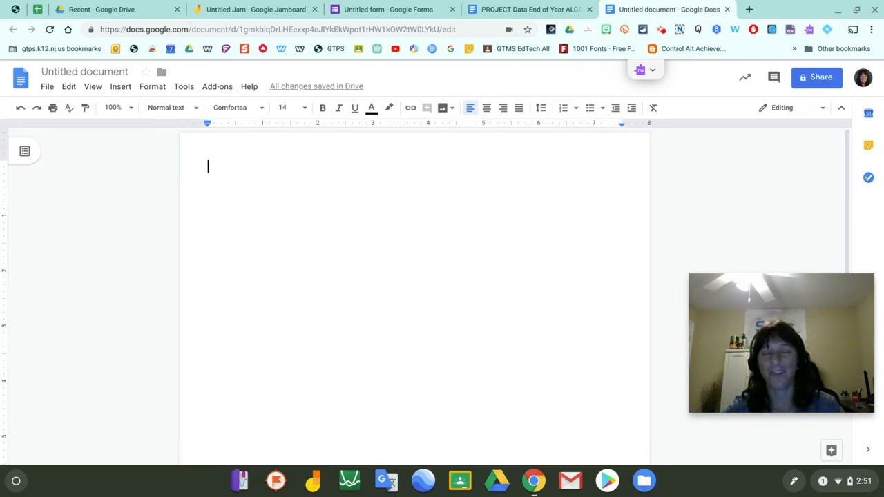
Open EquatIO's Math editor and compose the inequality 3x + 2 ≥ 4x + 1, picking ≥ from the math operators.
{"action": "left_click", "coordinate": [827, 31]}
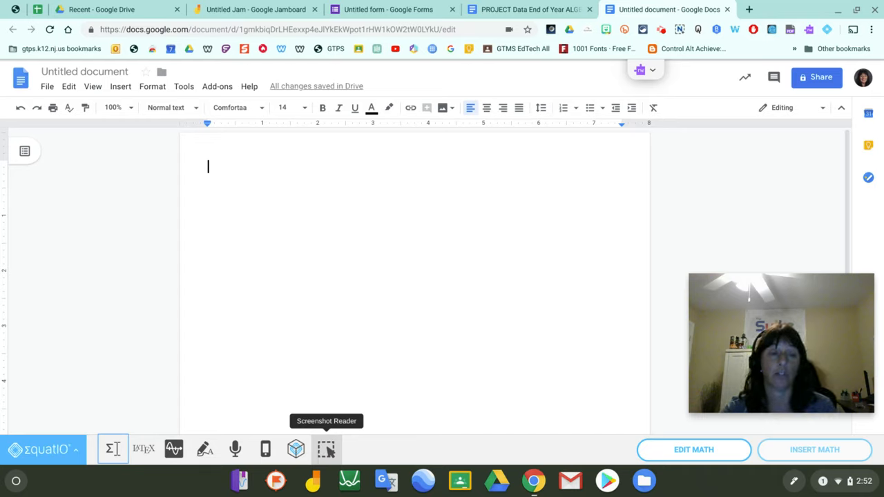
{"action": "left_click", "coordinate": [115, 452]}
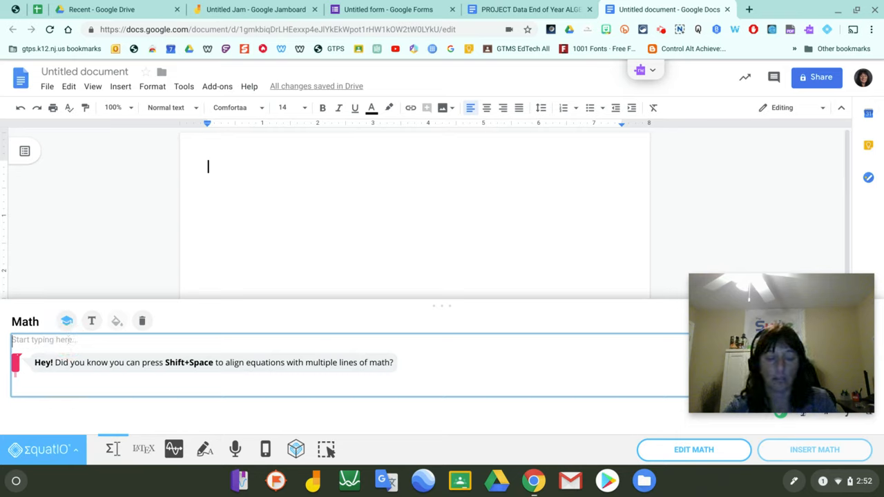
{"action": "type", "text": "3x"}
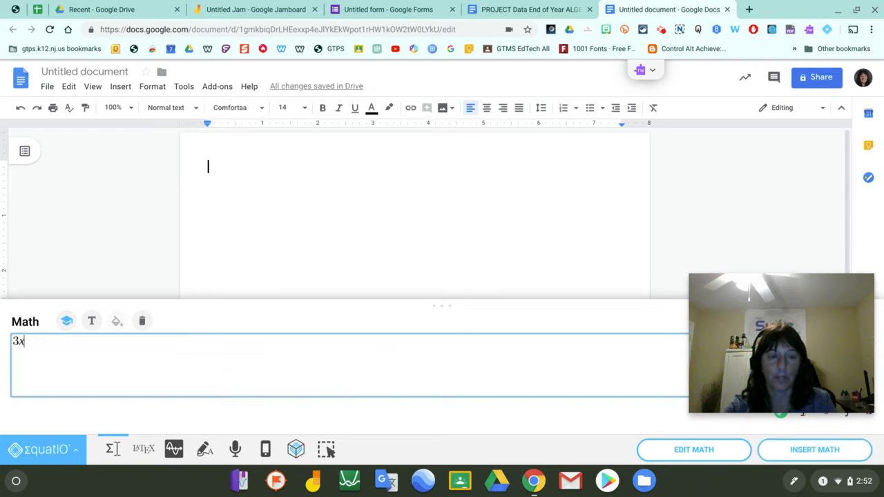
{"action": "left_click_drag", "start_coordinate": [806, 304], "coordinate": [811, 162]}
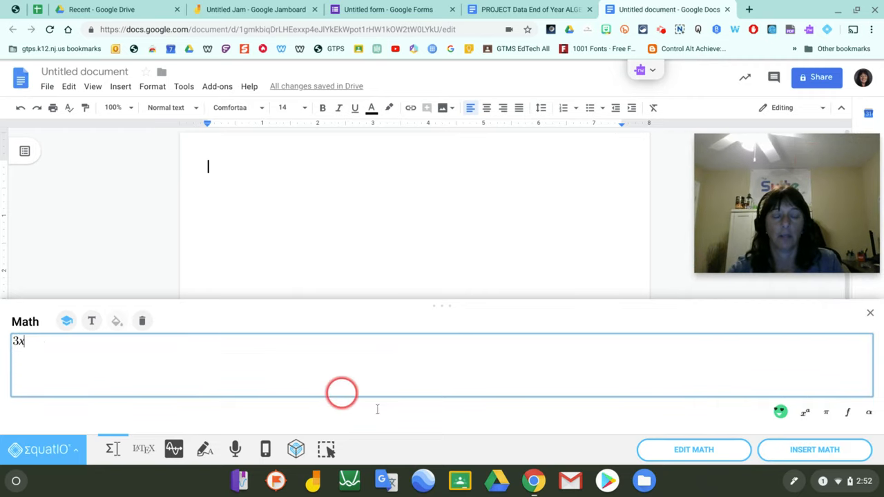
{"action": "left_click", "coordinate": [808, 414]}
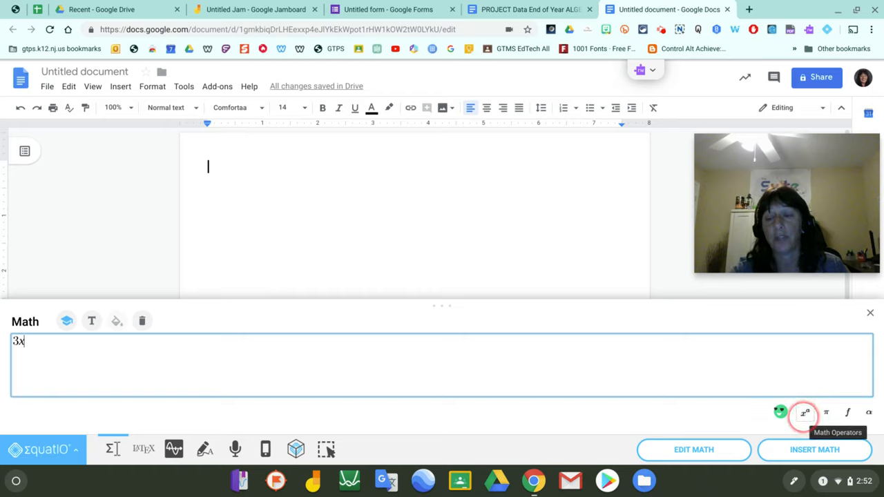
{"action": "left_click", "coordinate": [804, 412]}
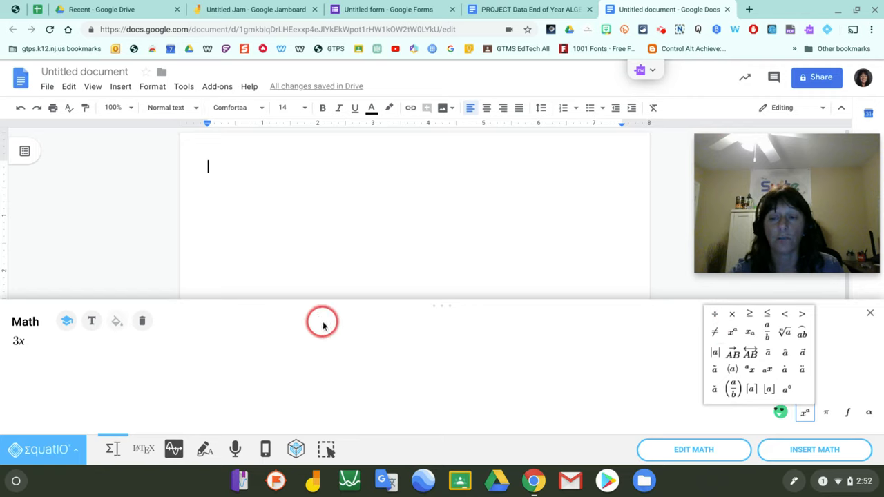
{"action": "left_click", "coordinate": [69, 339]}
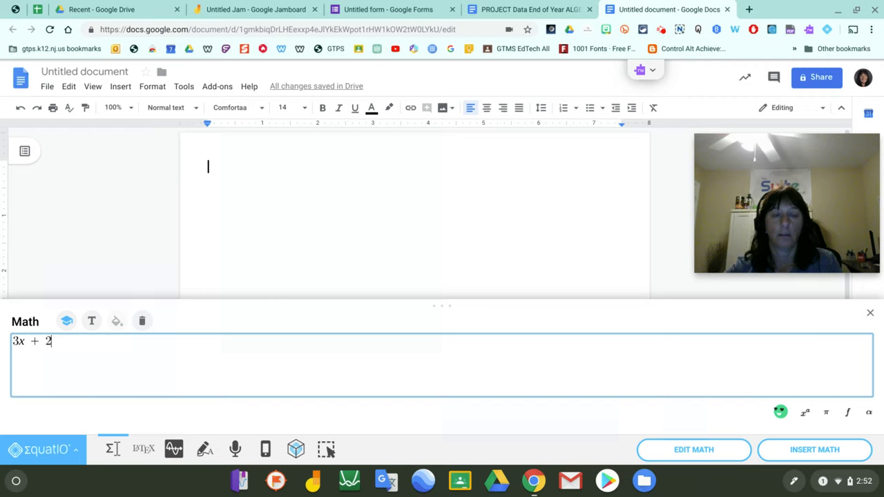
{"action": "left_click", "coordinate": [803, 411]}
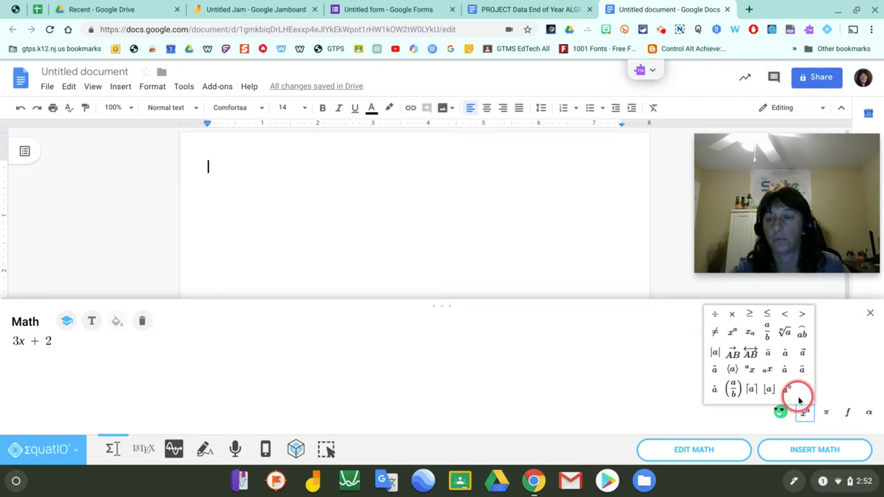
{"action": "left_click", "coordinate": [749, 314]}
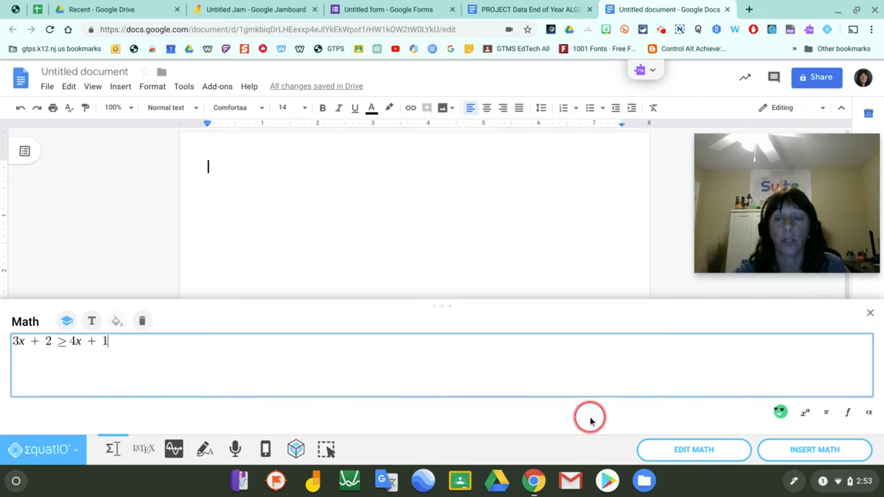
Examine the math operators, symbols, functions and Greek letters available for building equations.
{"action": "left_click", "coordinate": [805, 414]}
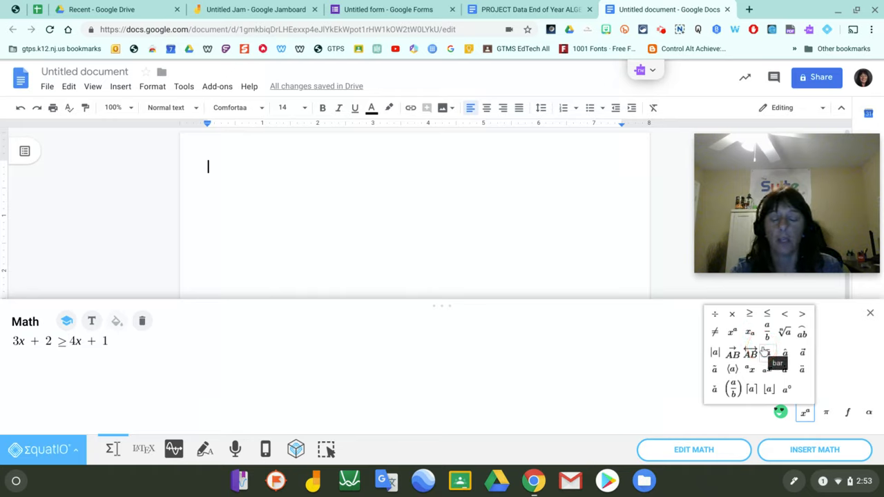
{"action": "left_click", "coordinate": [826, 414]}
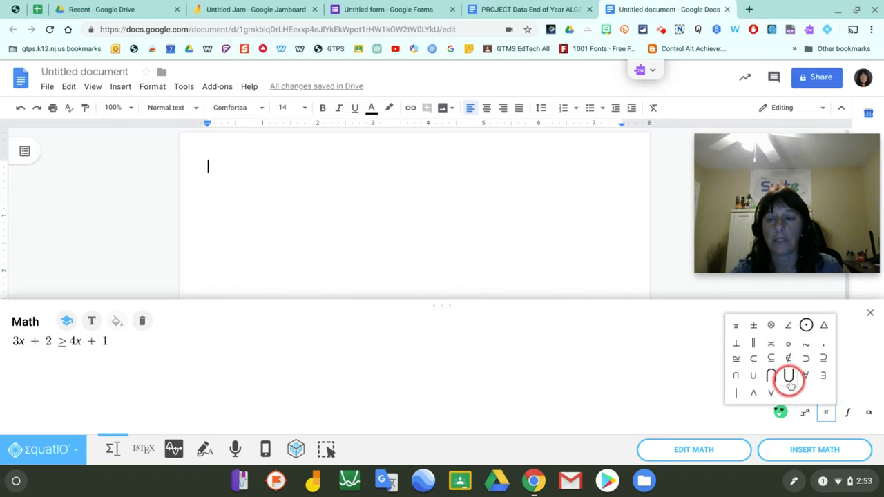
{"action": "left_click", "coordinate": [847, 413]}
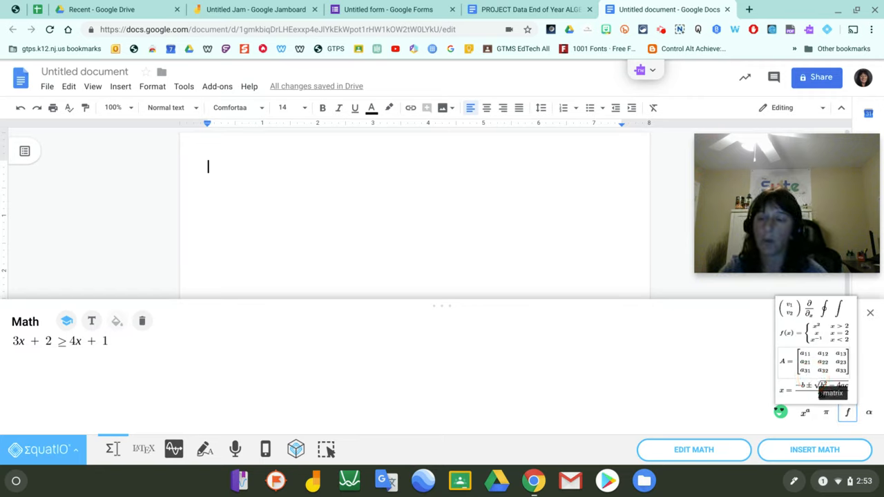
{"action": "left_click", "coordinate": [866, 413]}
{"action": "left_click", "coordinate": [815, 363]}
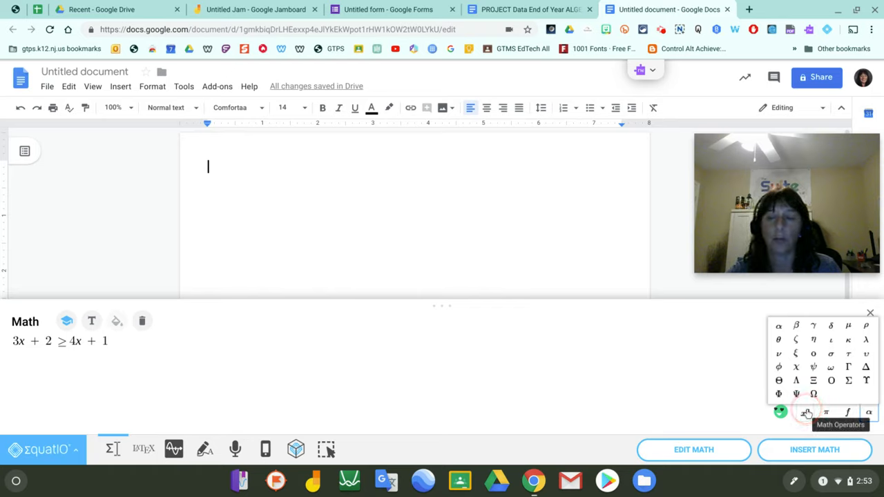
{"action": "left_click", "coordinate": [314, 352]}
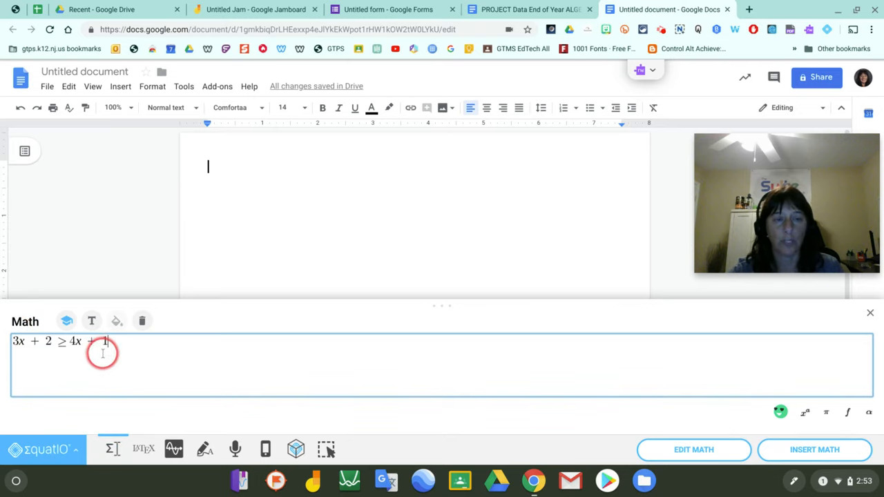
Insert the composed inequality into the document and enlarge its image to about 3.9 inches wide.
{"action": "left_click", "coordinate": [804, 452]}
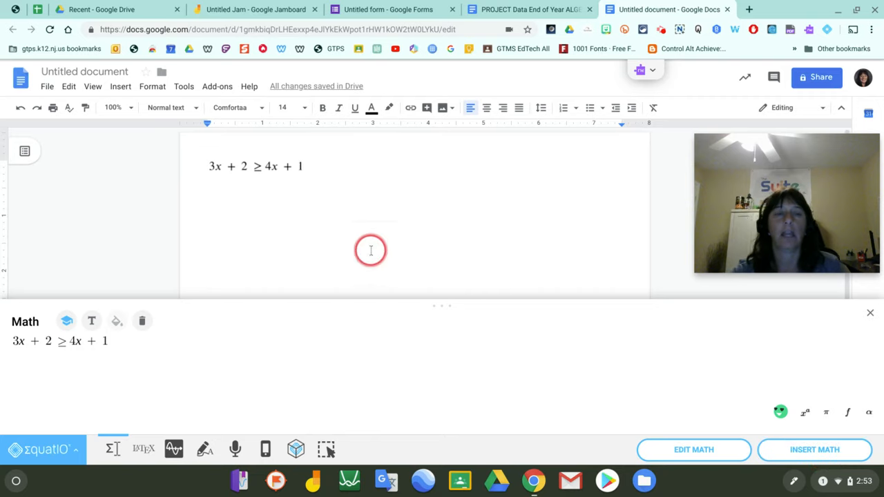
{"action": "left_click", "coordinate": [290, 168]}
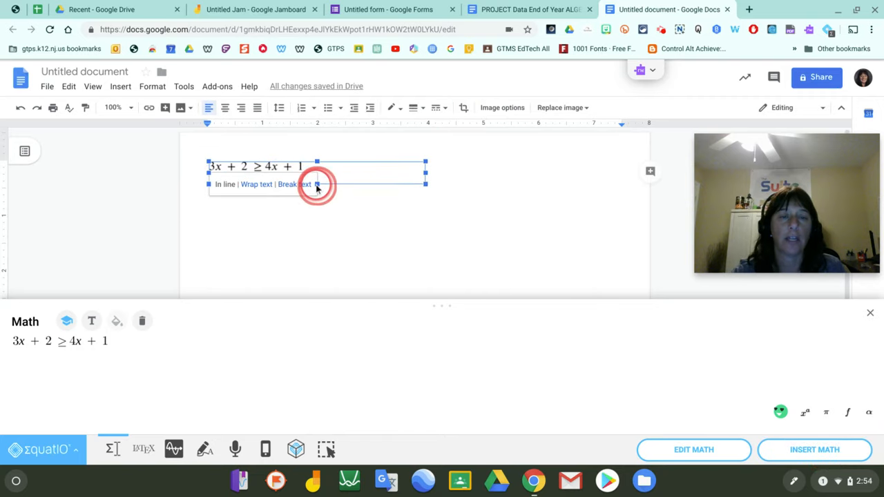
{"action": "left_click", "coordinate": [357, 235]}
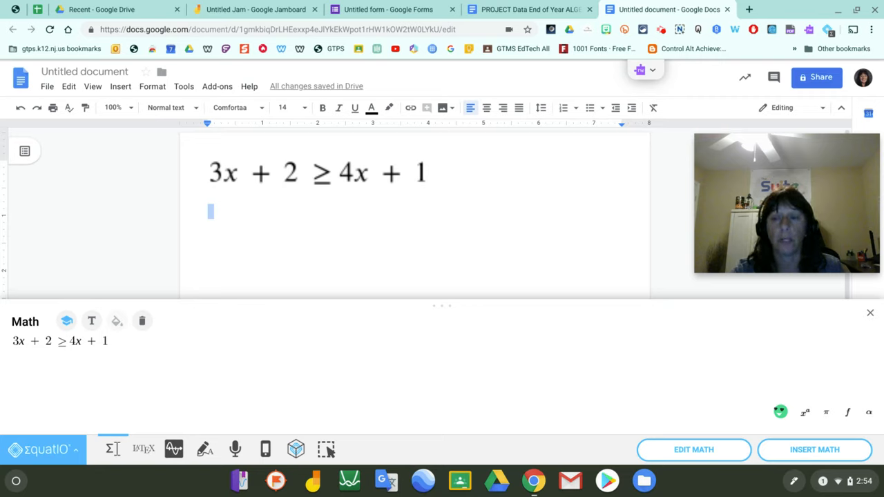
Add a new line below the inequality in the document and clear the Math editor.
{"action": "left_click", "coordinate": [237, 221]}
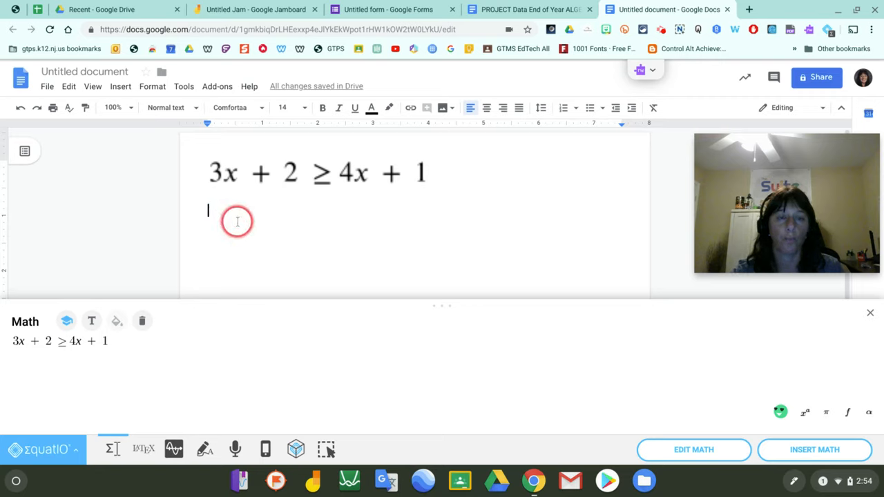
{"action": "key", "text": "Return"}
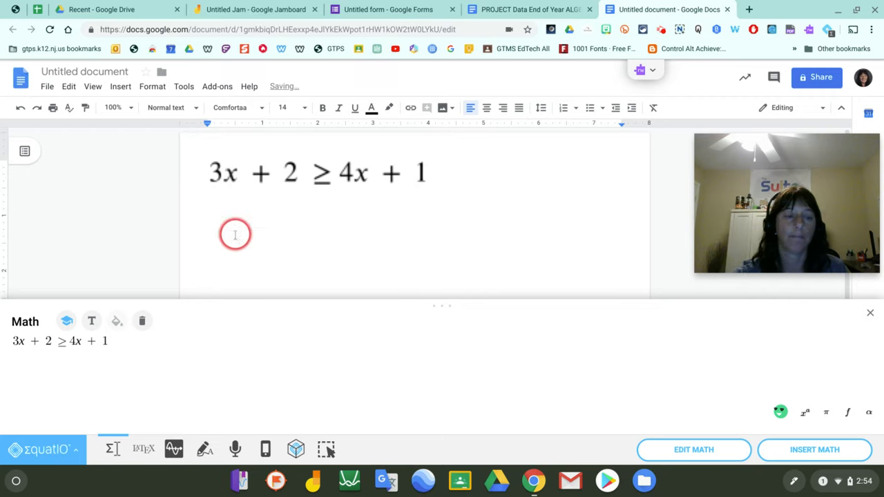
{"action": "left_click", "coordinate": [143, 323]}
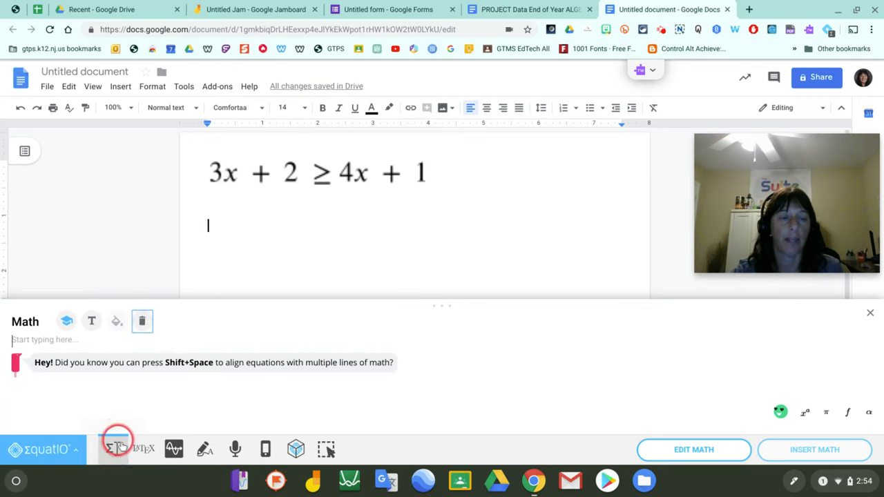
View the empty LaTeX and Graph editors in EquatIO, closing the Graph editor without inserting anything.
{"action": "left_click", "coordinate": [144, 448]}
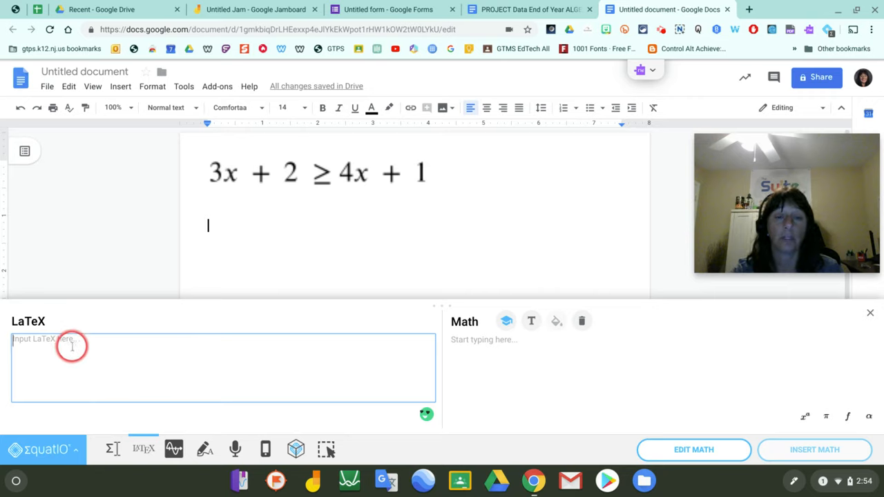
{"action": "left_click", "coordinate": [174, 450]}
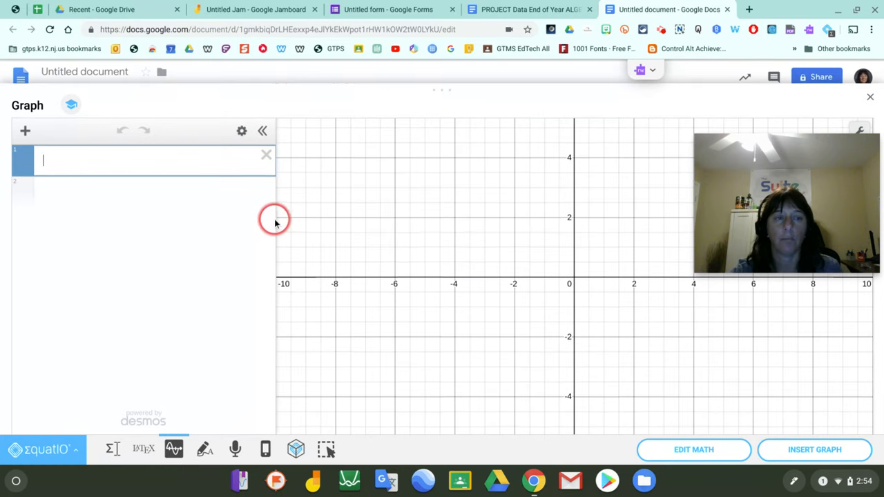
{"action": "left_click", "coordinate": [869, 96]}
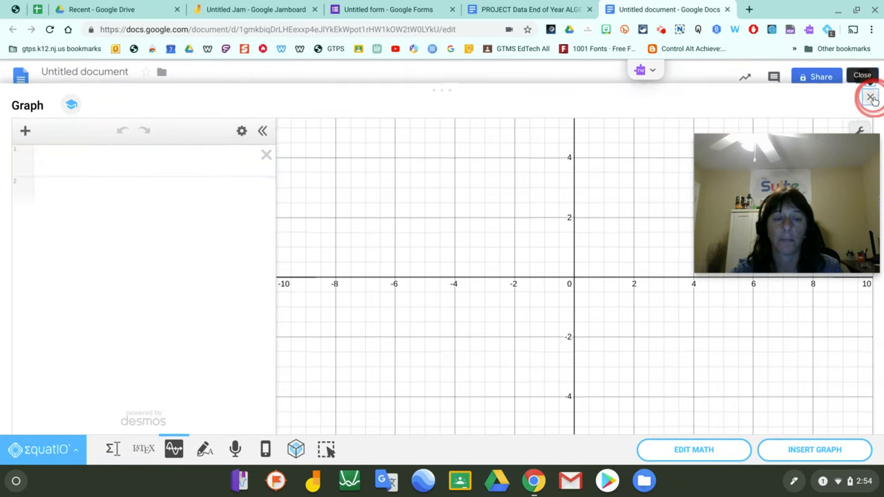
Open EquatIO's Handwriting Recognition editor.
{"action": "left_click", "coordinate": [204, 449]}
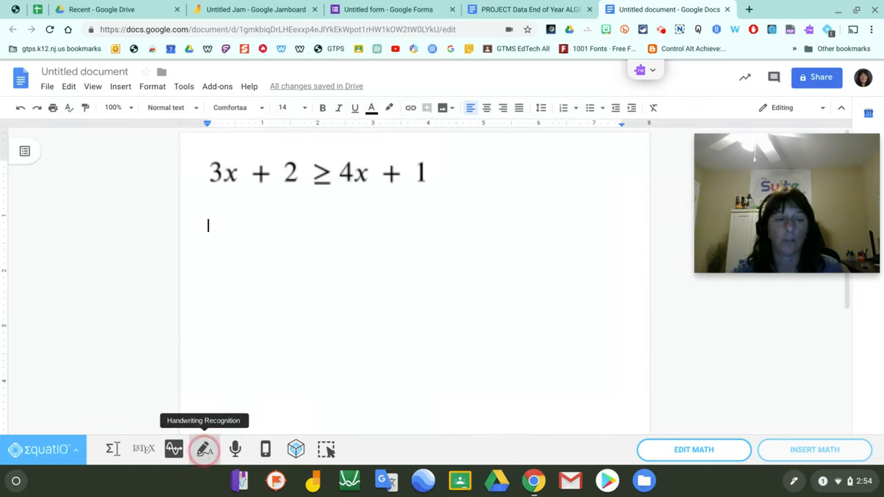
{"action": "left_click", "coordinate": [205, 450]}
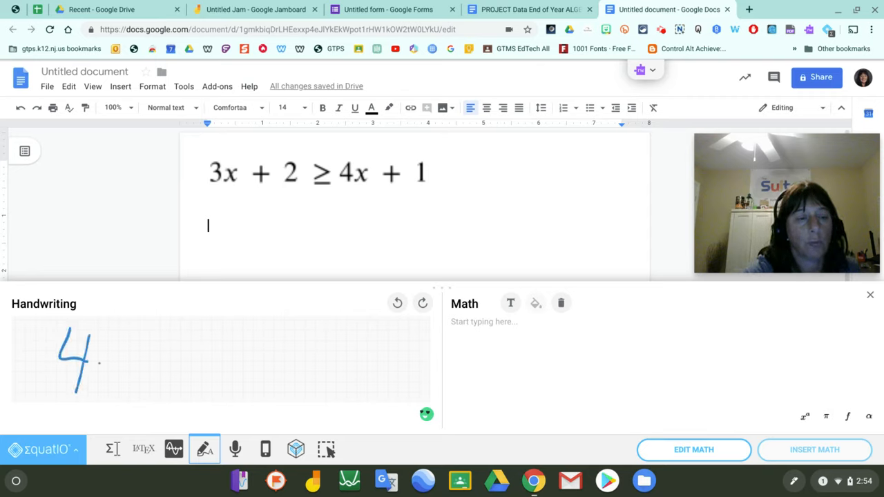
{"action": "left_click_drag", "start_coordinate": [99, 362], "coordinate": [121, 383]}
{"action": "left_click_drag", "start_coordinate": [120, 360], "coordinate": [101, 386]}
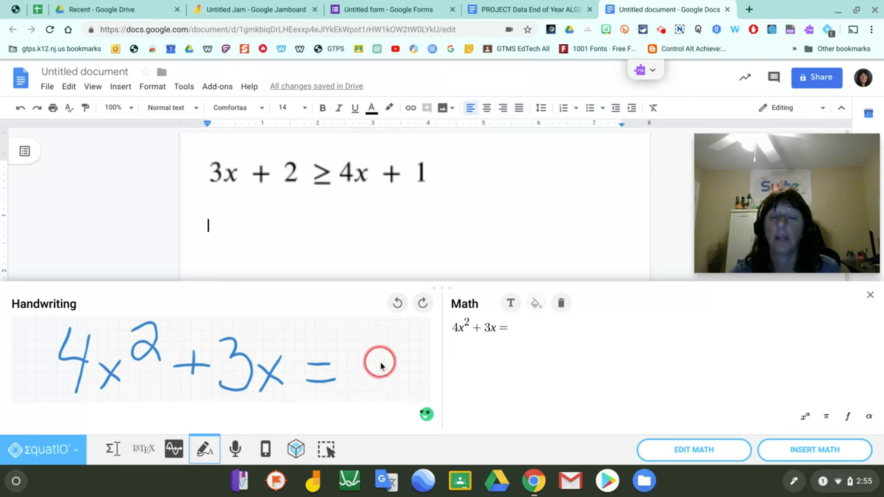
{"action": "left_click", "coordinate": [562, 305]}
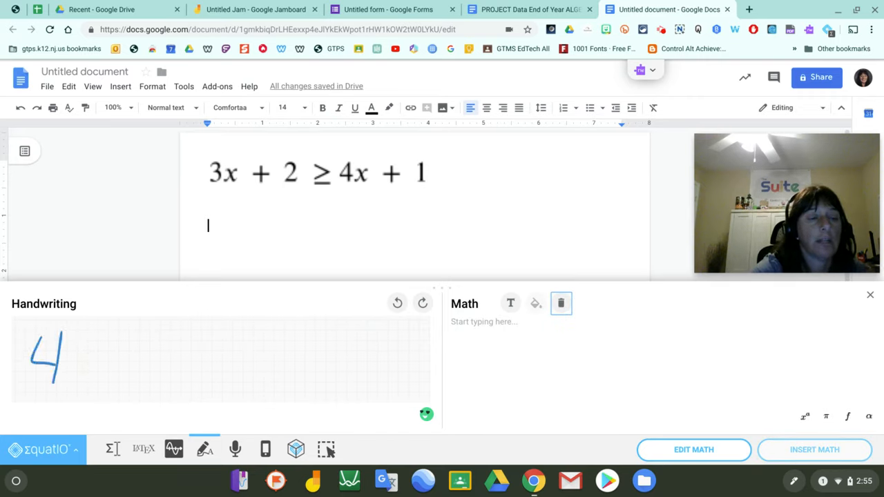
Handwrite the expression 4x² + 3x + 2x = in the Handwriting area.
{"action": "left_click_drag", "start_coordinate": [77, 360], "coordinate": [96, 390]}
{"action": "left_click_drag", "start_coordinate": [102, 355], "coordinate": [73, 394]}
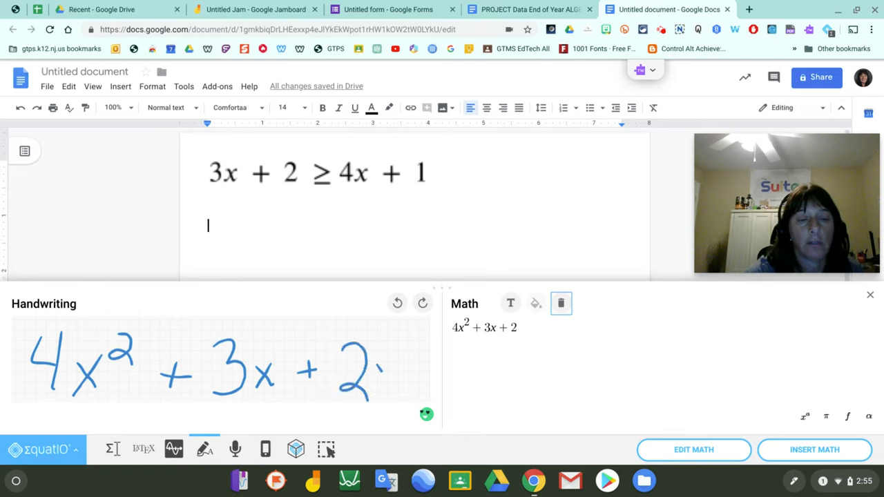
{"action": "left_click_drag", "start_coordinate": [407, 382], "coordinate": [425, 381]}
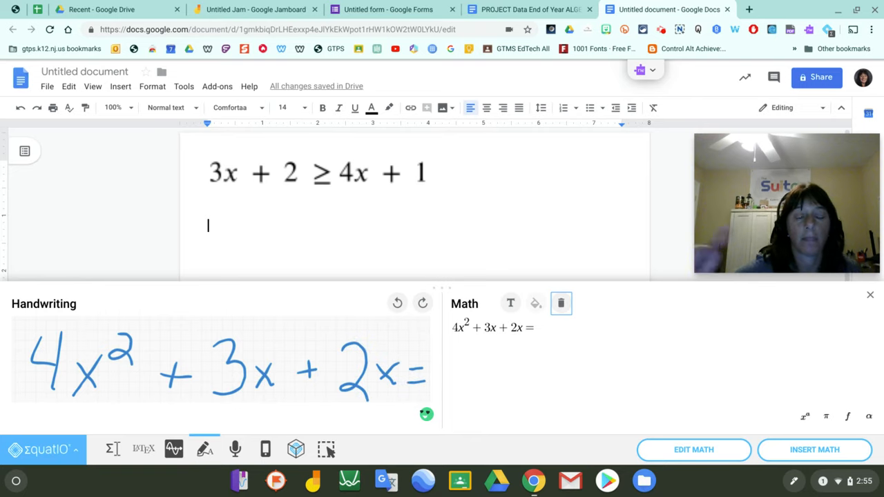
Insert the recognized handwritten expression below the inequality and enlarge it to roughly match the inequality's size.
{"action": "left_click", "coordinate": [799, 455]}
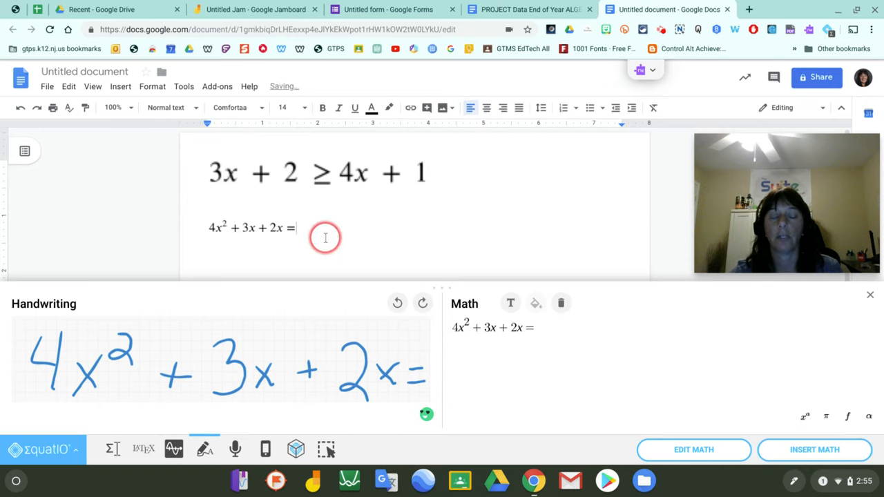
{"action": "left_click", "coordinate": [288, 231]}
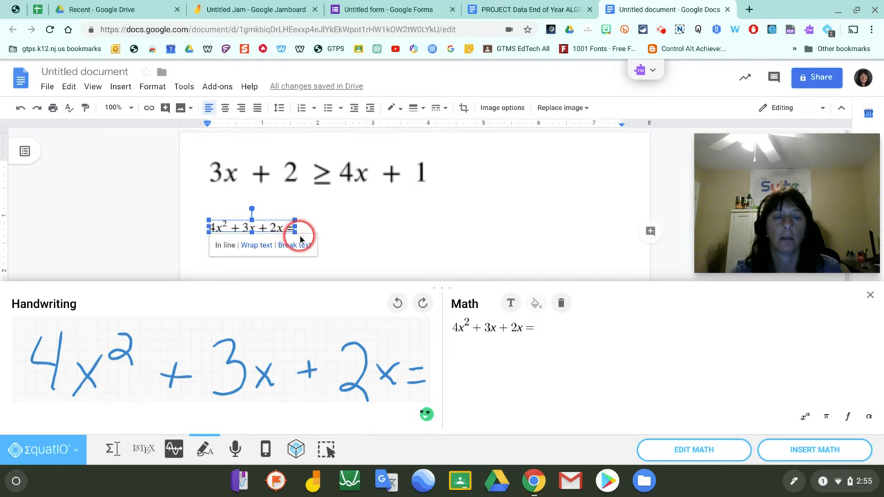
{"action": "left_click", "coordinate": [449, 225]}
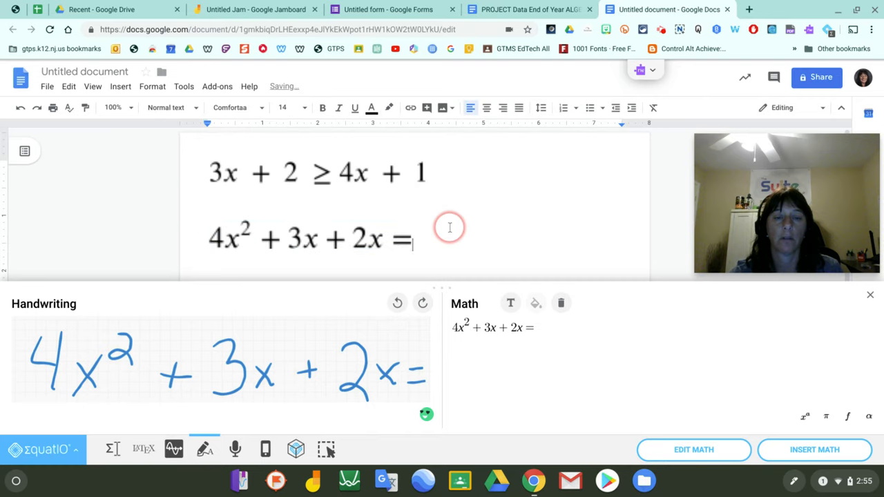
Clear the Handwriting editor and start a new line below the 4x² + 3x + 2x = expression in the document.
{"action": "left_click", "coordinate": [561, 308]}
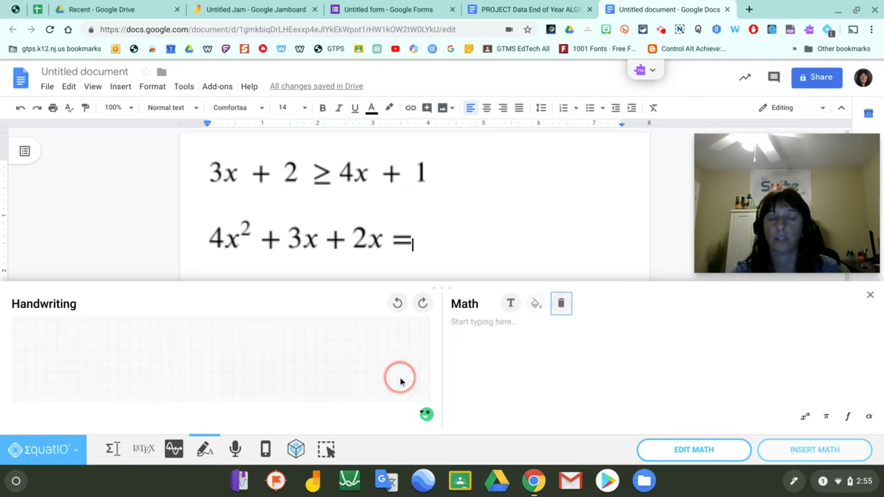
{"action": "left_click", "coordinate": [422, 384]}
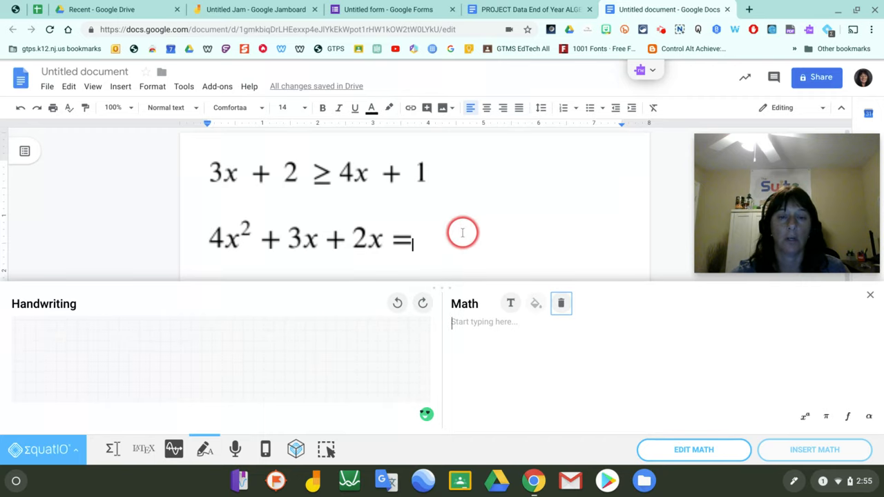
{"action": "left_click", "coordinate": [439, 240]}
{"action": "key", "text": "Return"}
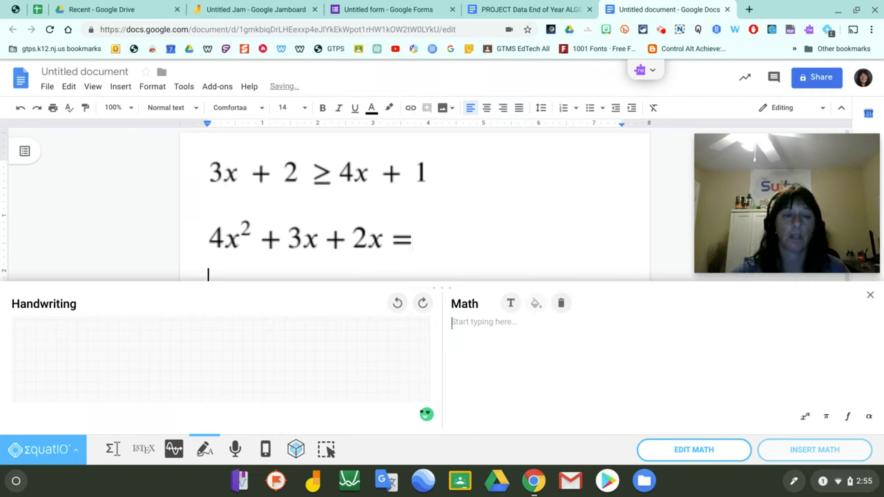
{"action": "scroll", "coordinate": [470, 211], "scroll_direction": "down", "scroll_amount": 2}
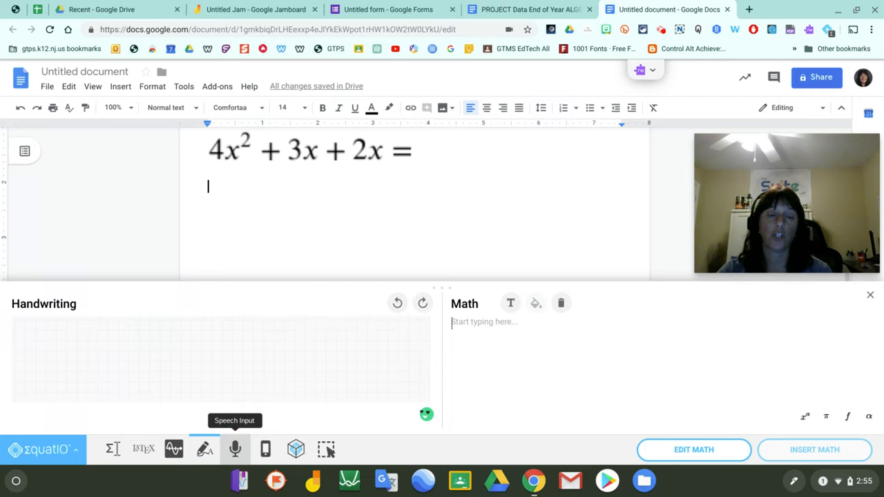
Dictate "3x squared + 2x" with EquatIO's Speech Input and stop the recording.
{"action": "left_click", "coordinate": [236, 451]}
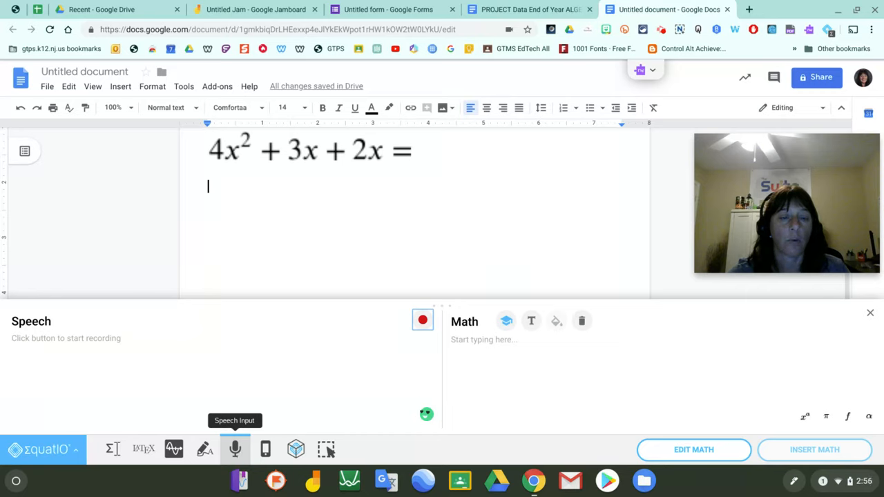
{"action": "left_click", "coordinate": [423, 322]}
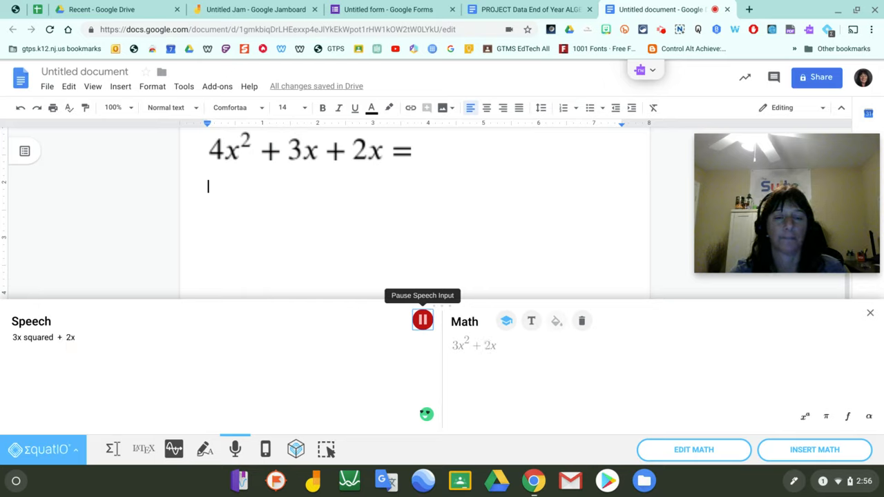
{"action": "left_click", "coordinate": [423, 319]}
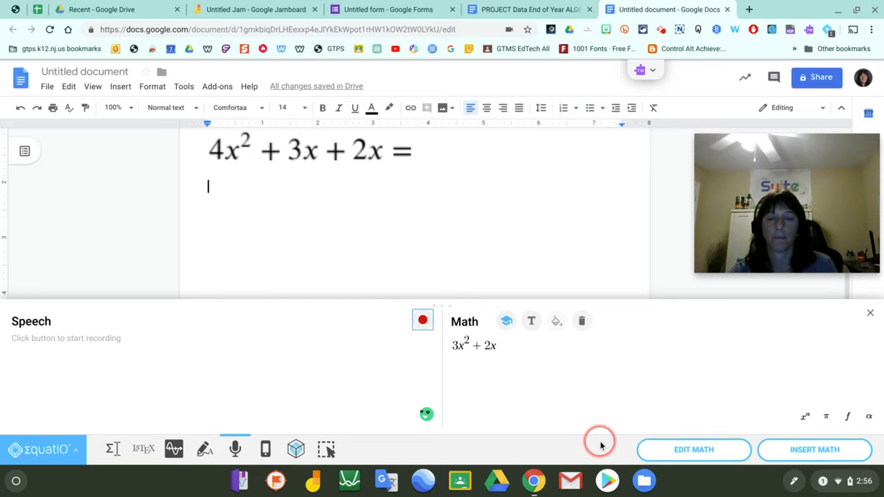
Insert the dictated 3x² + 2x on the new line and enlarge it to roughly match the expression above.
{"action": "left_click", "coordinate": [803, 450]}
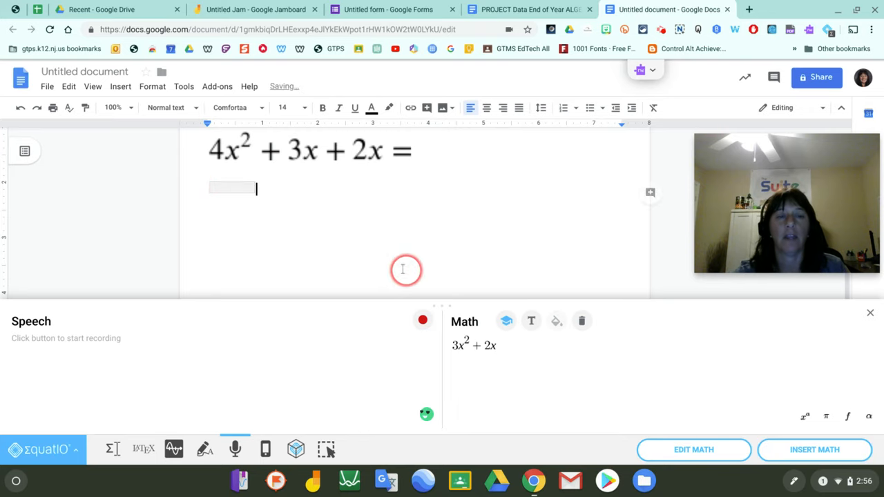
{"action": "left_click", "coordinate": [254, 200]}
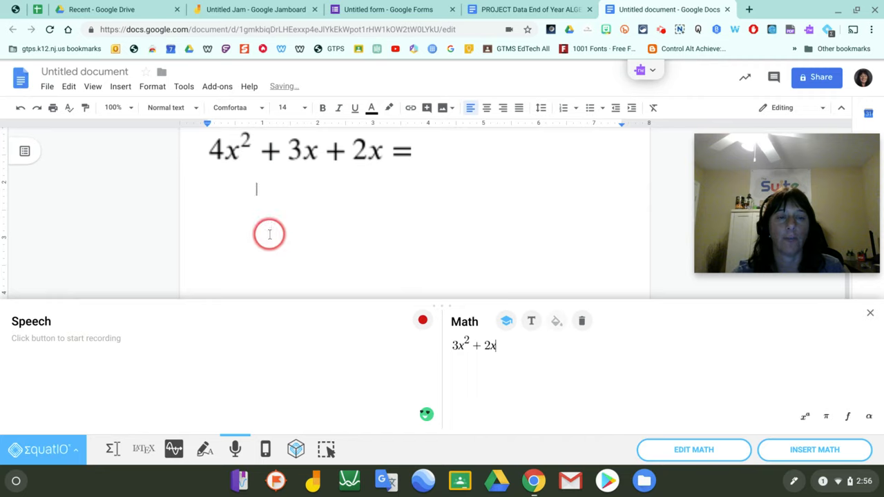
{"action": "left_click", "coordinate": [248, 190]}
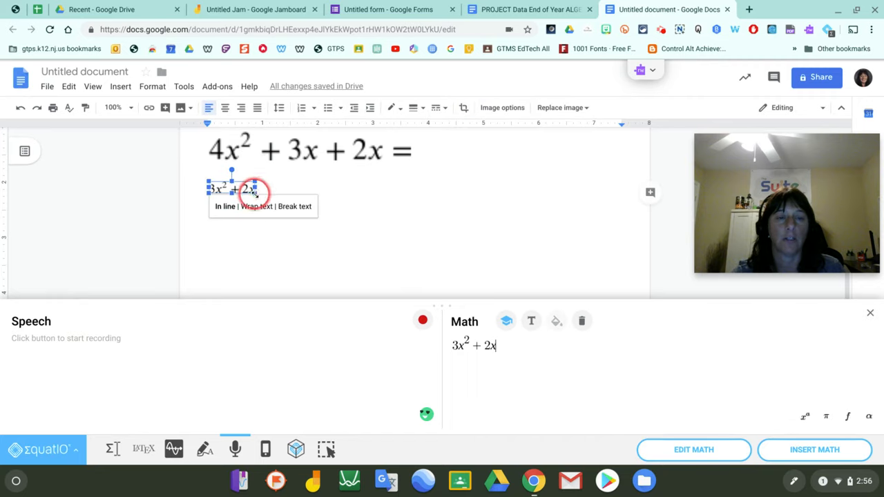
{"action": "left_click_drag", "start_coordinate": [255, 193], "coordinate": [276, 211]}
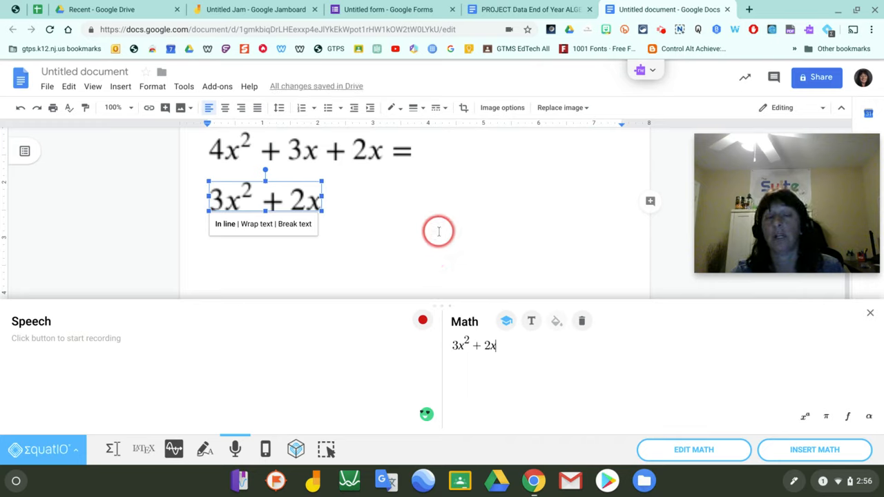
{"action": "left_click", "coordinate": [375, 200]}
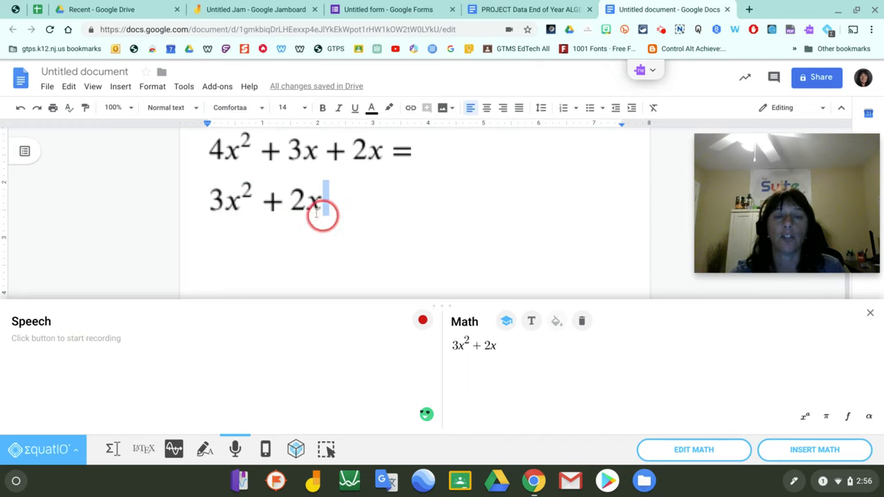
{"action": "left_click", "coordinate": [289, 202]}
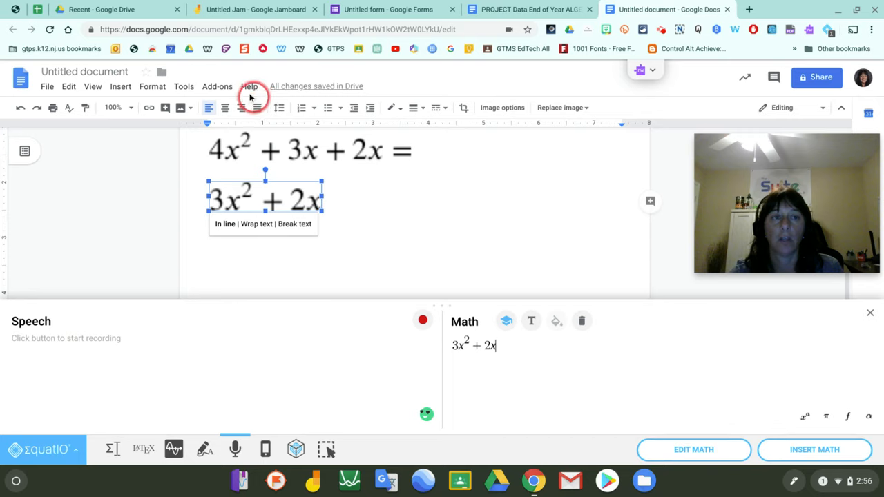
View Google Jamboard among the additional file types that Google Drive can create, and switch to the open Untitled Jam.
{"action": "left_click", "coordinate": [104, 10]}
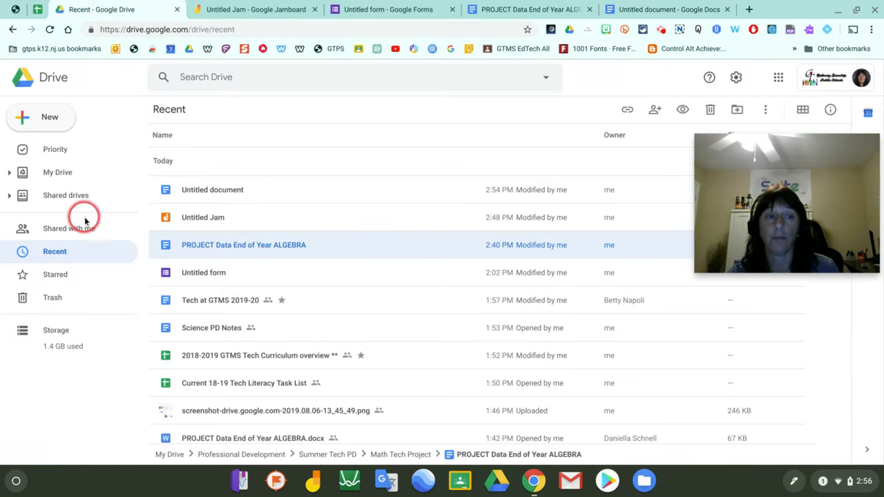
{"action": "left_click", "coordinate": [47, 118]}
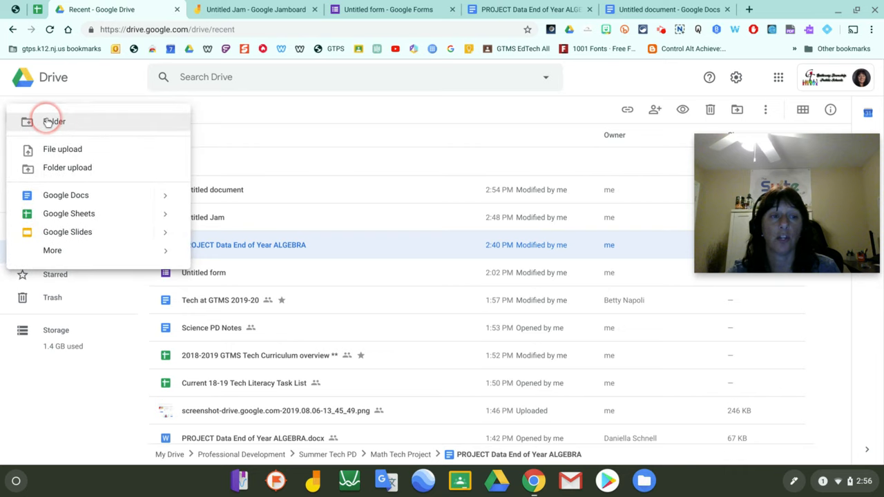
{"action": "left_click", "coordinate": [63, 251]}
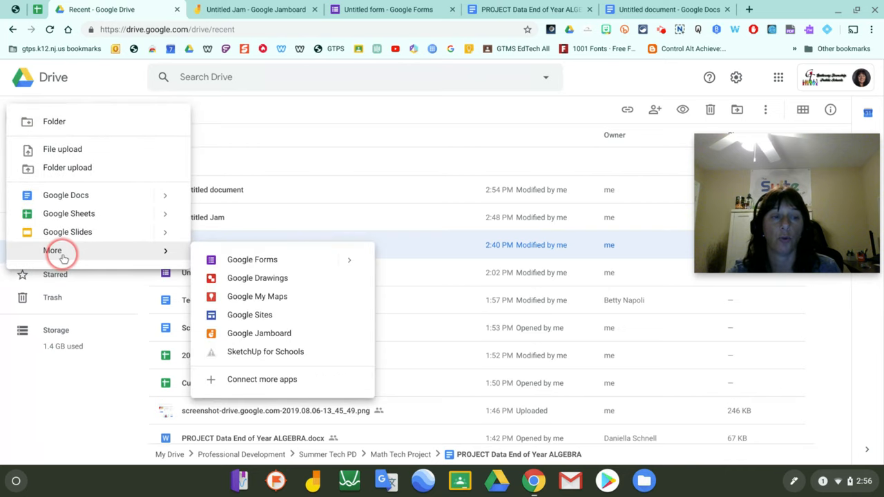
{"action": "left_click", "coordinate": [257, 333]}
{"action": "left_click", "coordinate": [232, 9]}
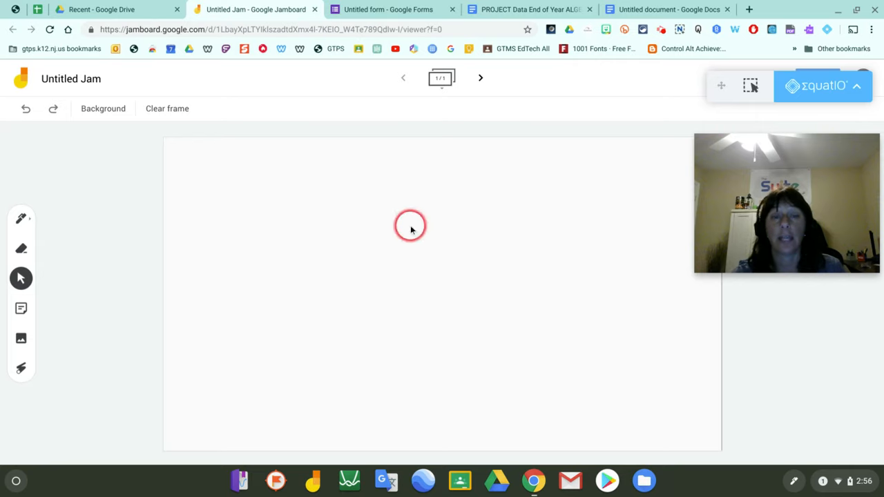
Switch to the untitled Google Docs document and copy the inequality 3x + 2 ≥ 4x + 1.
{"action": "left_click", "coordinate": [665, 9]}
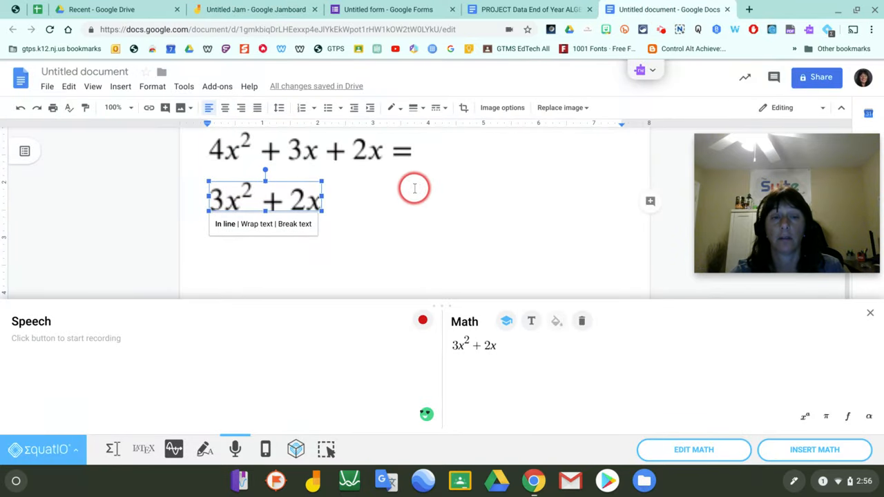
{"action": "scroll", "coordinate": [414, 188], "scroll_direction": "up", "scroll_amount": 2}
{"action": "left_click", "coordinate": [336, 173]}
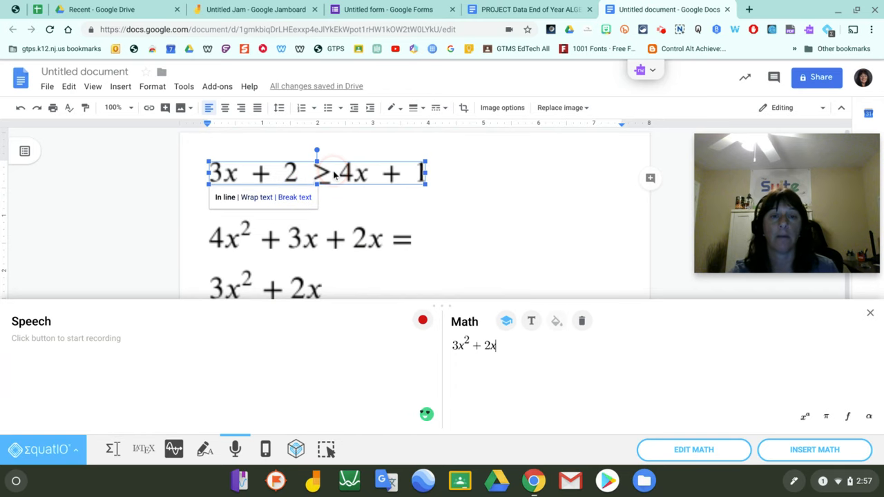
{"action": "right_click", "coordinate": [335, 173]}
{"action": "left_click", "coordinate": [366, 180]}
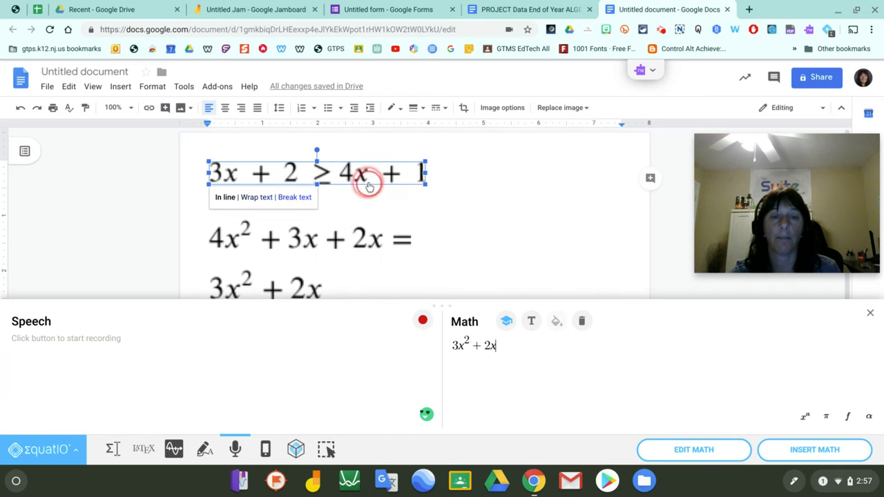
Paste the inequality into the first frame of the Untitled Jam in Jamboard, enlarged and placed in the frame's upper-left corner.
{"action": "left_click", "coordinate": [250, 9]}
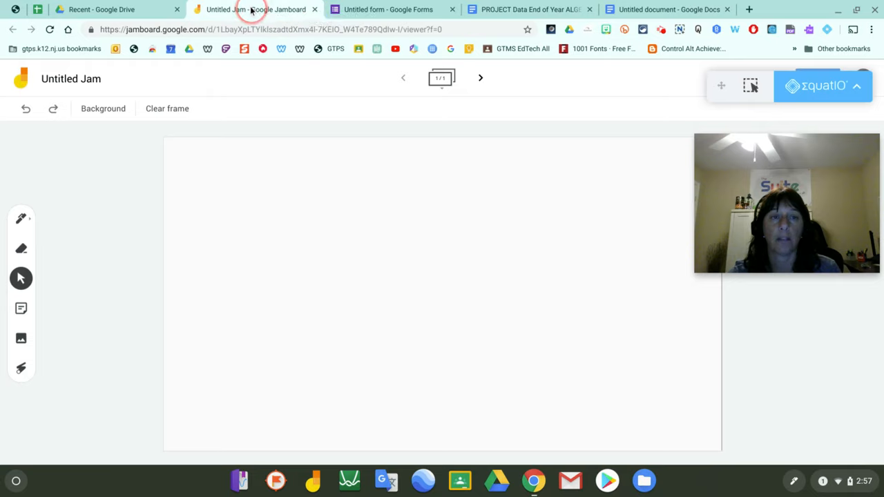
{"action": "right_click", "coordinate": [219, 172]}
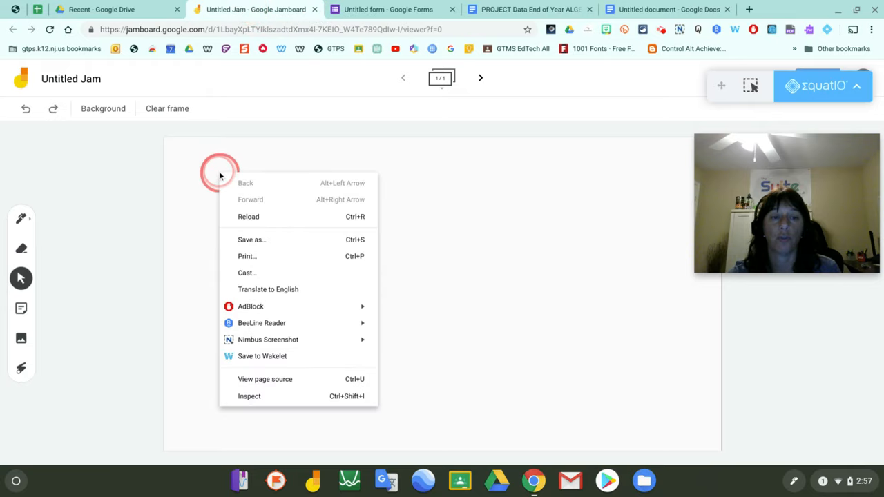
{"action": "left_click", "coordinate": [336, 156]}
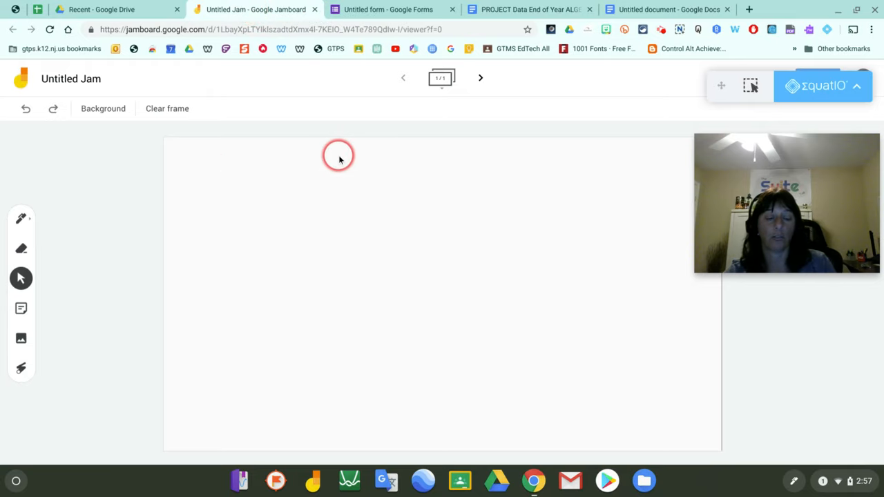
{"action": "key", "text": "ctrl+v"}
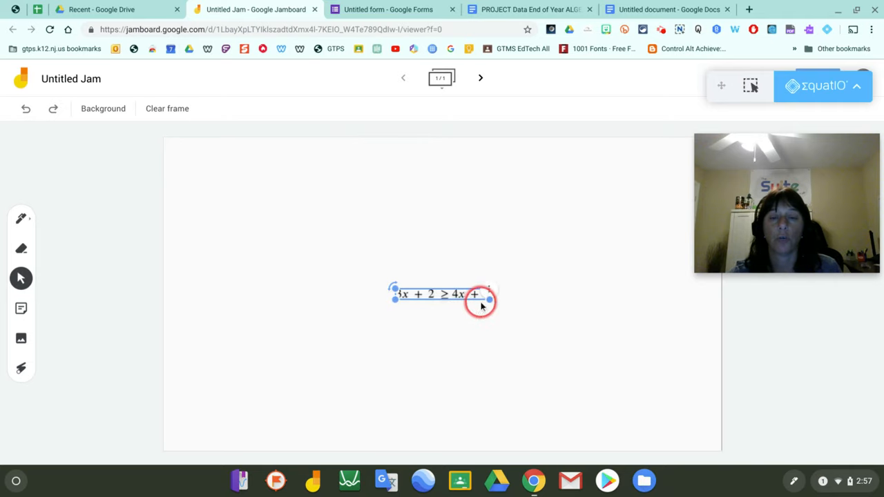
{"action": "left_click_drag", "start_coordinate": [488, 299], "coordinate": [346, 187]}
{"action": "left_click", "coordinate": [405, 229]}
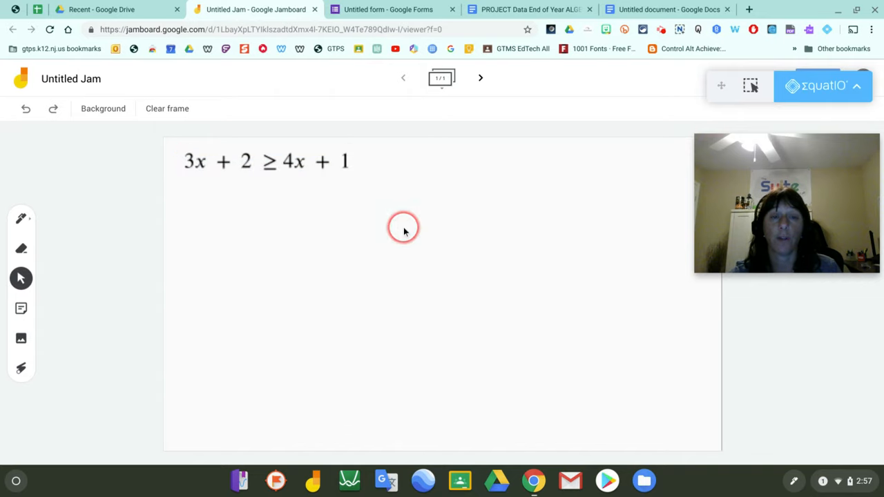
Add a second frame to the jam and copy the 4x² + 3x + 2x = expression from the Google Docs document.
{"action": "left_click", "coordinate": [481, 80]}
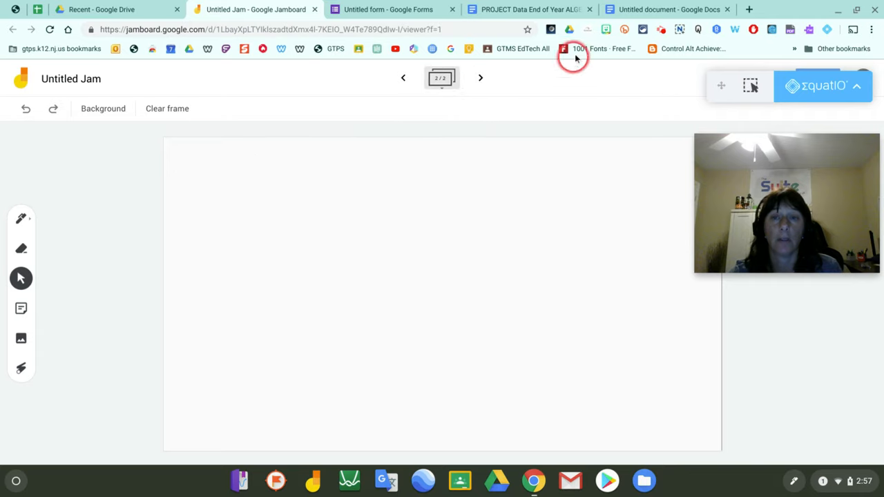
{"action": "left_click", "coordinate": [645, 11]}
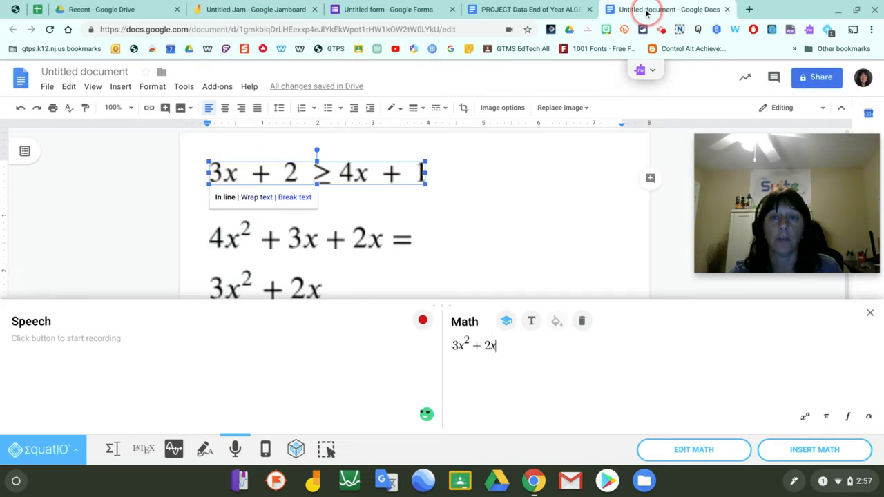
{"action": "left_click", "coordinate": [367, 237]}
{"action": "right_click", "coordinate": [367, 237]}
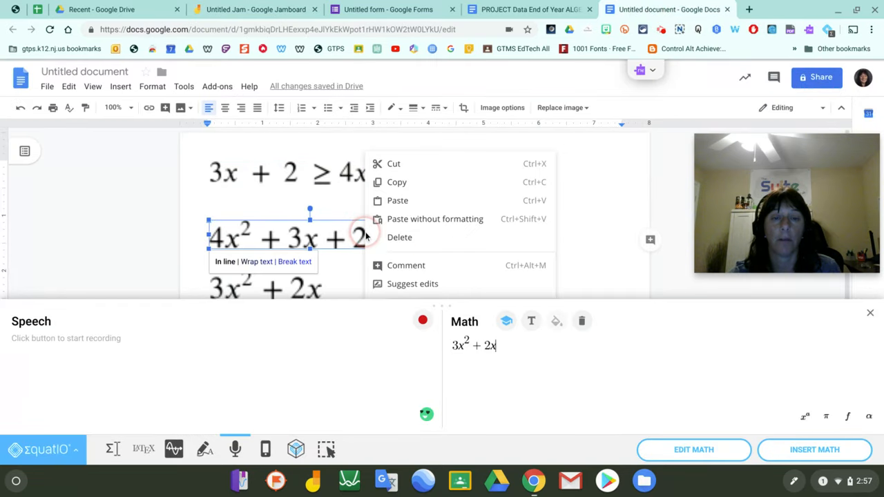
{"action": "left_click", "coordinate": [393, 180]}
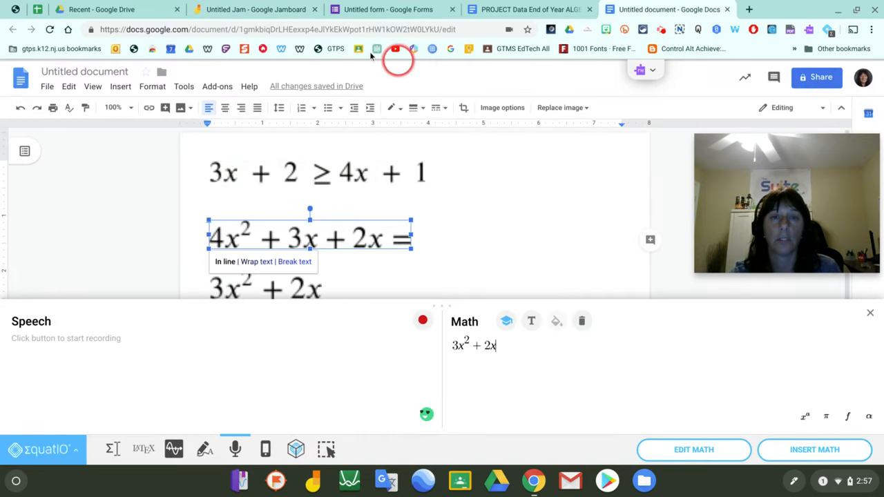
Paste the copied expression into the second frame of the Untitled Jam in Jamboard, enlarged and placed in the upper-left corner.
{"action": "left_click", "coordinate": [252, 10]}
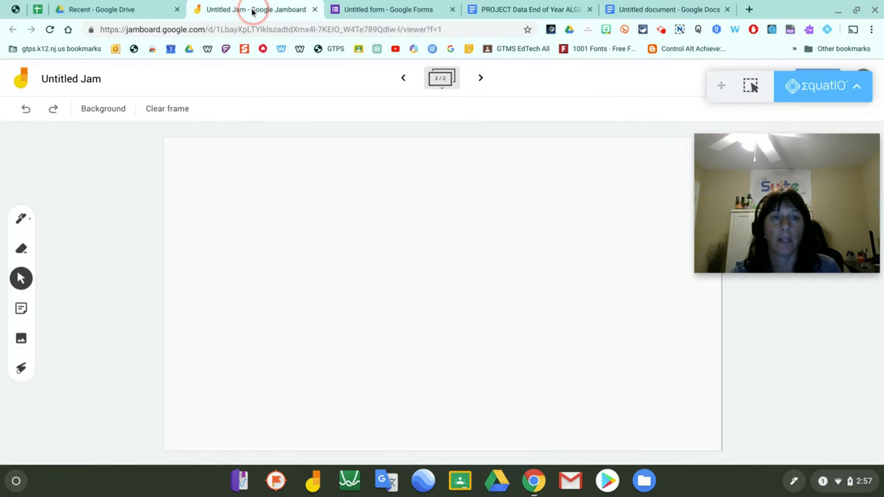
{"action": "key", "text": "ctrl+v"}
{"action": "left_click", "coordinate": [229, 189]}
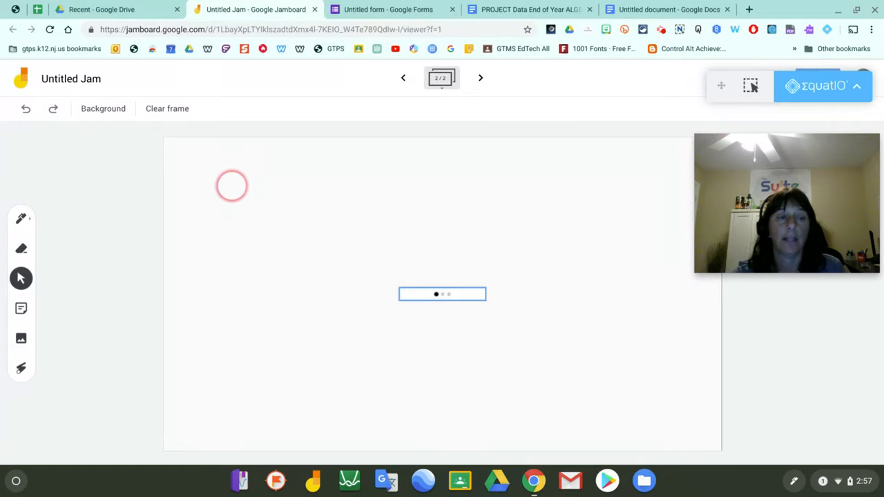
{"action": "left_click", "coordinate": [427, 298]}
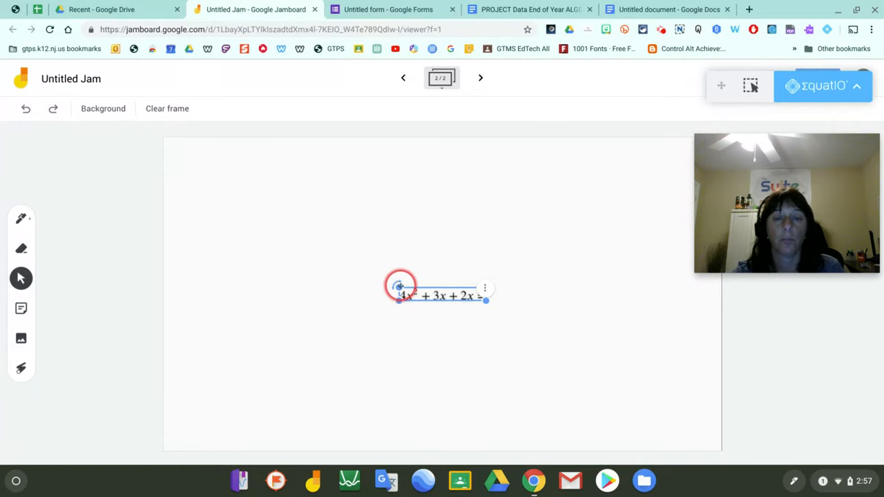
{"action": "mouse_move", "coordinate": [398, 286]}
{"action": "left_mouse_down"}
{"action": "mouse_move", "coordinate": [374, 265]}
{"action": "mouse_move", "coordinate": [385, 287]}
{"action": "left_mouse_up"}
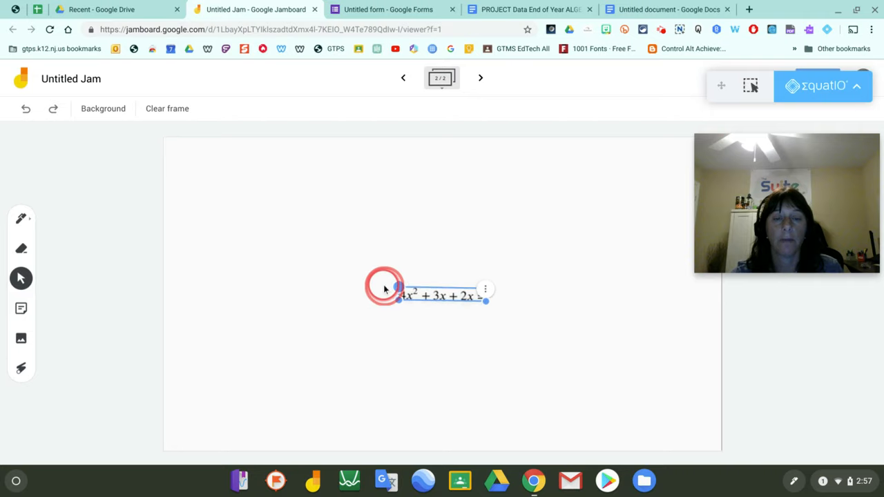
{"action": "left_click_drag", "start_coordinate": [477, 299], "coordinate": [290, 168]}
{"action": "left_click", "coordinate": [324, 250]}
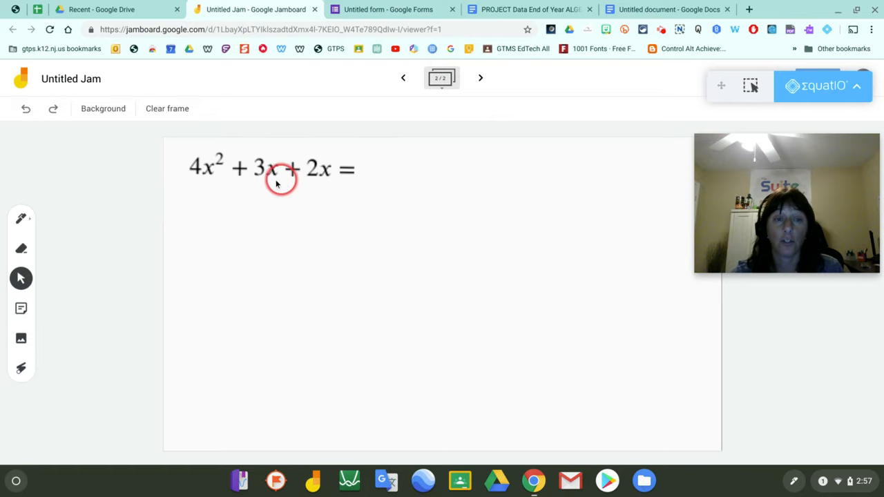
Circle the like terms 3x and 2x of the second frame's expression with a blue pen.
{"action": "left_click", "coordinate": [22, 219]}
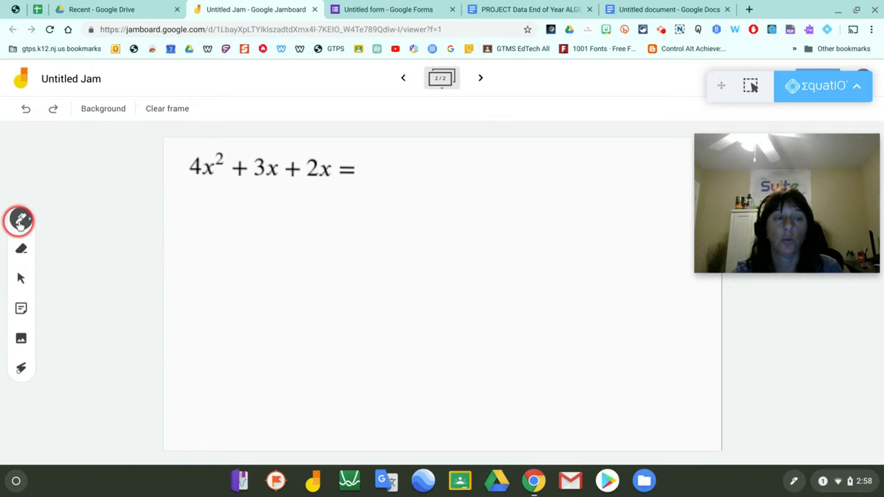
{"action": "left_click", "coordinate": [29, 221]}
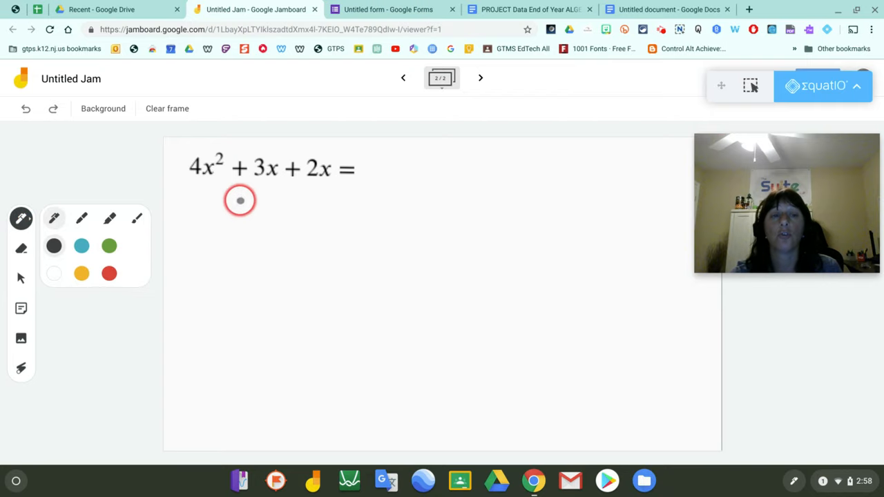
{"action": "left_click", "coordinate": [82, 248]}
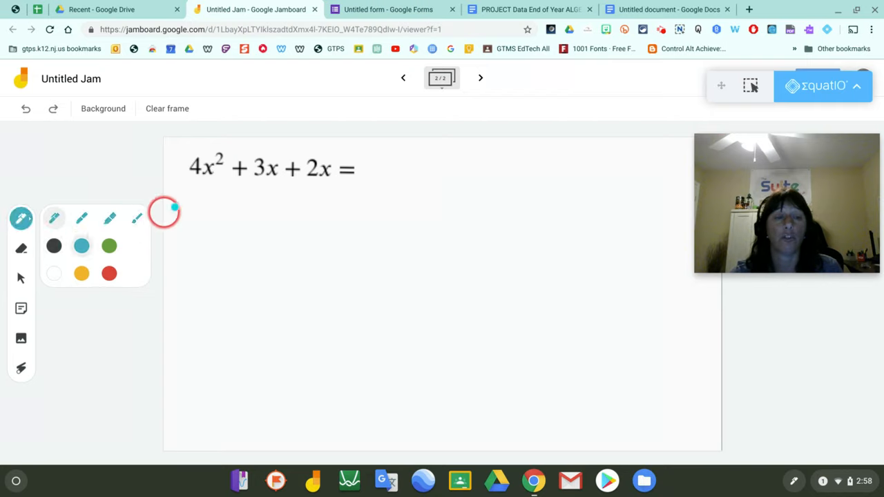
{"action": "mouse_move", "coordinate": [270, 150]}
{"action": "left_mouse_down"}
{"action": "mouse_move", "coordinate": [245, 162]}
{"action": "mouse_move", "coordinate": [274, 188]}
{"action": "mouse_move", "coordinate": [270, 150]}
{"action": "left_mouse_up"}
{"action": "mouse_move", "coordinate": [325, 150]}
{"action": "left_mouse_down"}
{"action": "mouse_move", "coordinate": [300, 168]}
{"action": "mouse_move", "coordinate": [332, 180]}
{"action": "mouse_move", "coordinate": [324, 152]}
{"action": "left_mouse_up"}
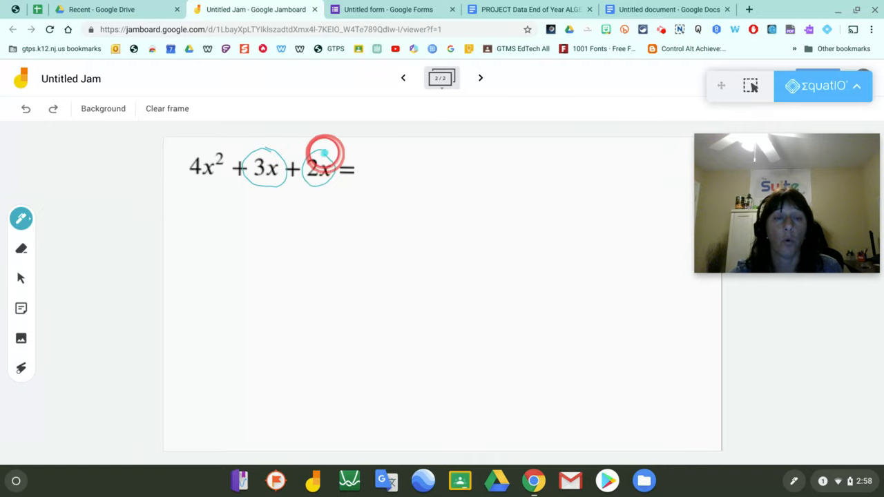
Circle the 4x² term of the expression with a red pen.
{"action": "left_click", "coordinate": [21, 218]}
{"action": "left_click", "coordinate": [110, 273]}
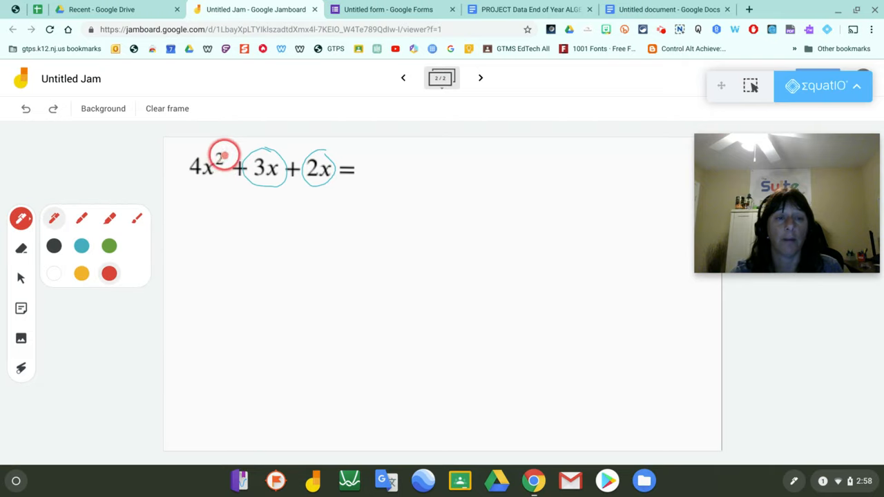
{"action": "mouse_move", "coordinate": [227, 146]}
{"action": "left_mouse_down"}
{"action": "mouse_move", "coordinate": [221, 139]}
{"action": "mouse_move", "coordinate": [182, 152]}
{"action": "mouse_move", "coordinate": [204, 183]}
{"action": "mouse_move", "coordinate": [230, 154]}
{"action": "mouse_move", "coordinate": [224, 141]}
{"action": "left_mouse_up"}
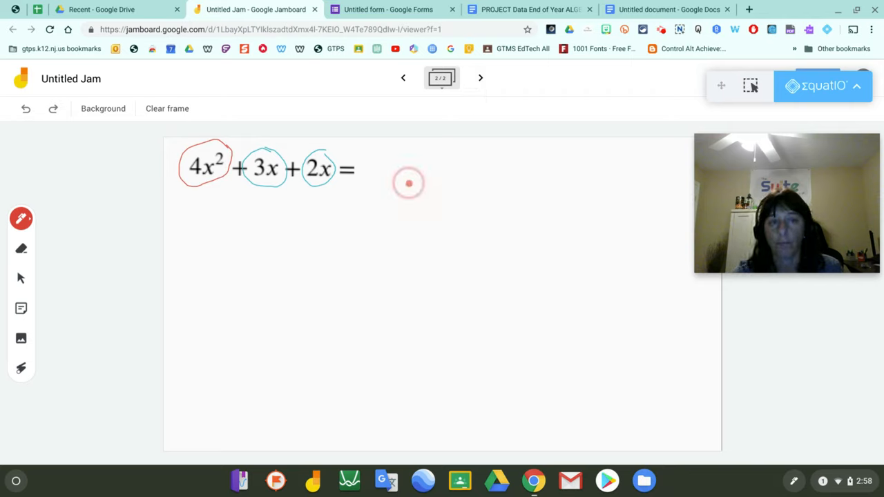
Add a third frame to the jam and give it a graph-paper background.
{"action": "left_click", "coordinate": [481, 78]}
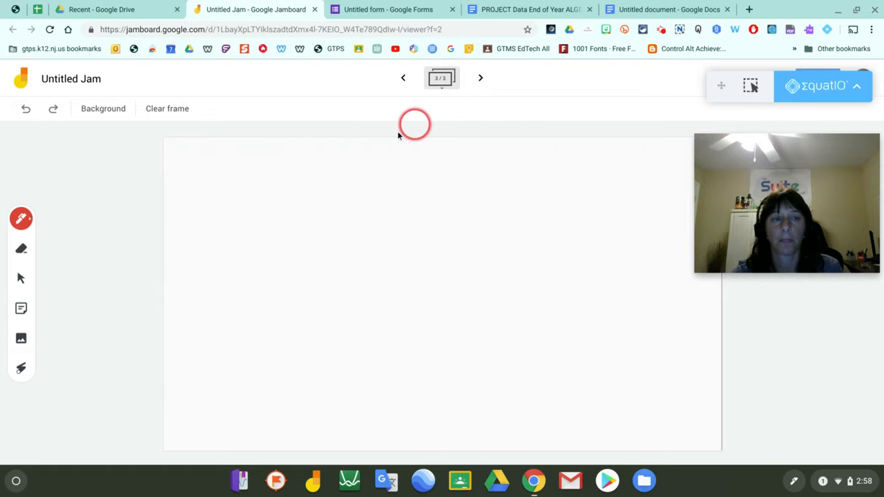
{"action": "left_click", "coordinate": [103, 113]}
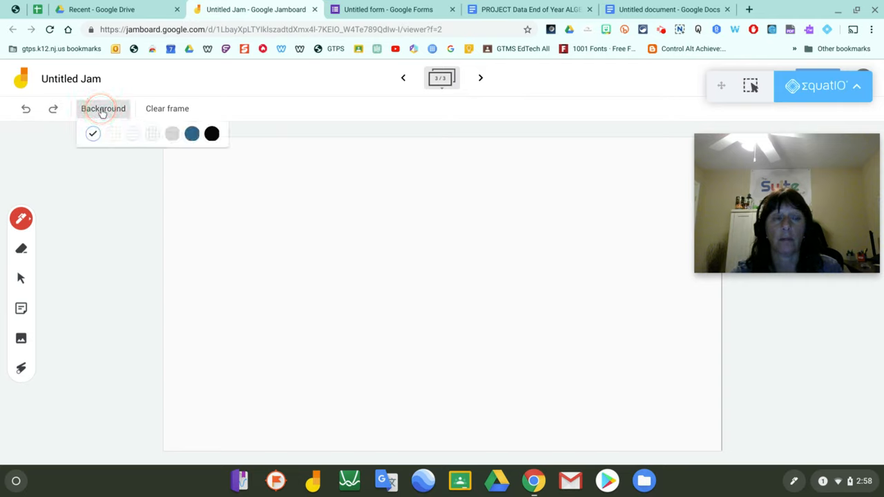
{"action": "left_click", "coordinate": [152, 138]}
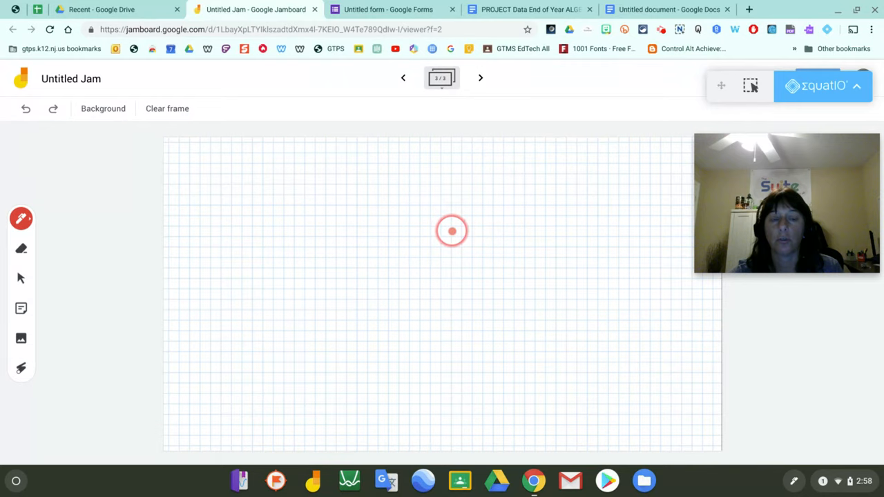
Switch to the untitled Google Docs document and copy the inequality 3x + 2 ≥ 4x + 1 again.
{"action": "left_click", "coordinate": [647, 9]}
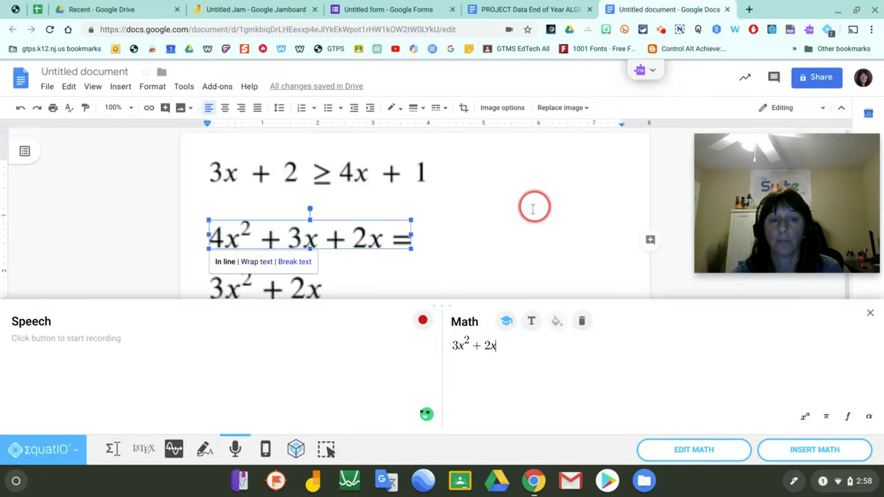
{"action": "left_click", "coordinate": [354, 199]}
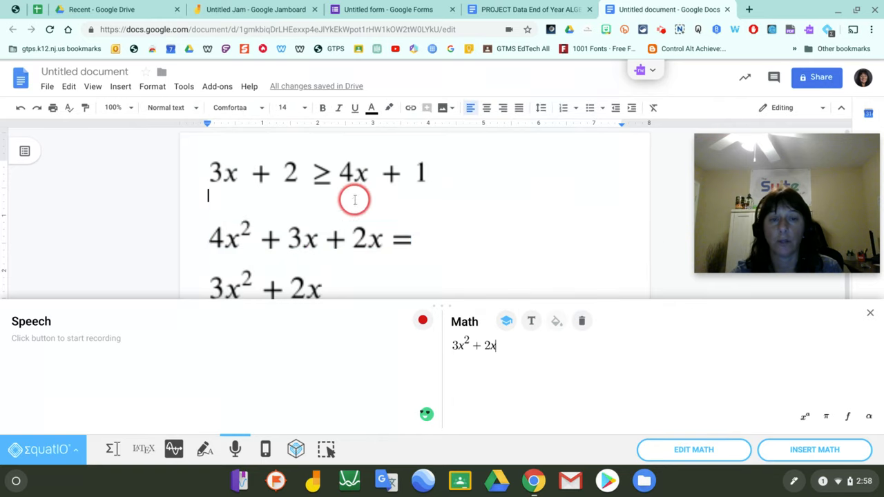
{"action": "left_click", "coordinate": [312, 177]}
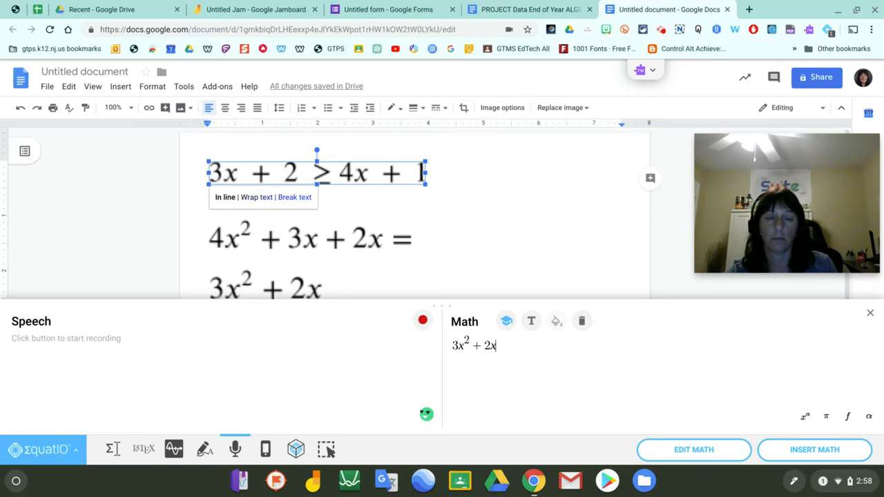
{"action": "right_click", "coordinate": [325, 159]}
{"action": "left_click", "coordinate": [330, 182]}
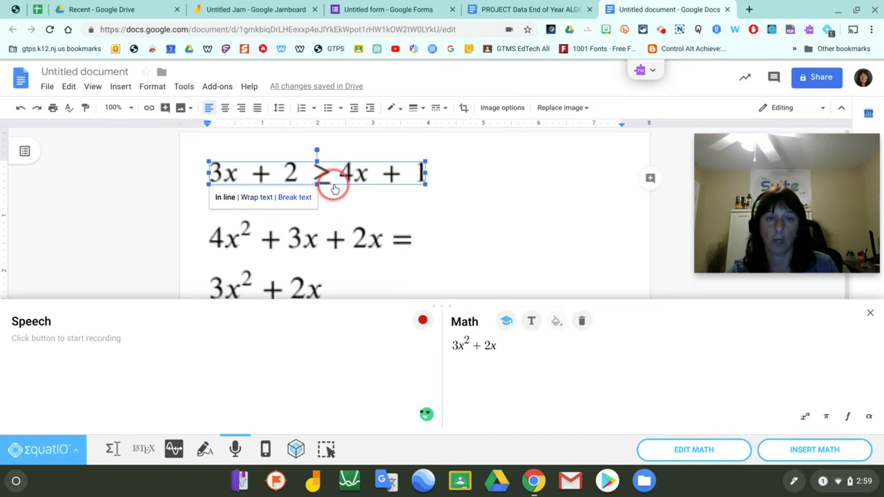
Paste the inequality into the third frame of the Untitled Jam in Jamboard, enlarged and placed in the frame's upper-left corner.
{"action": "left_click", "coordinate": [233, 10]}
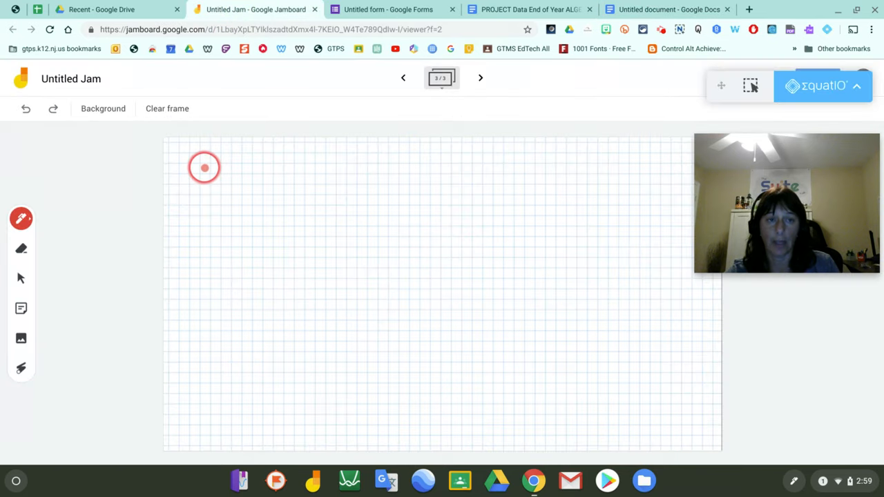
{"action": "left_click", "coordinate": [204, 168]}
{"action": "key", "text": "ctrl+v"}
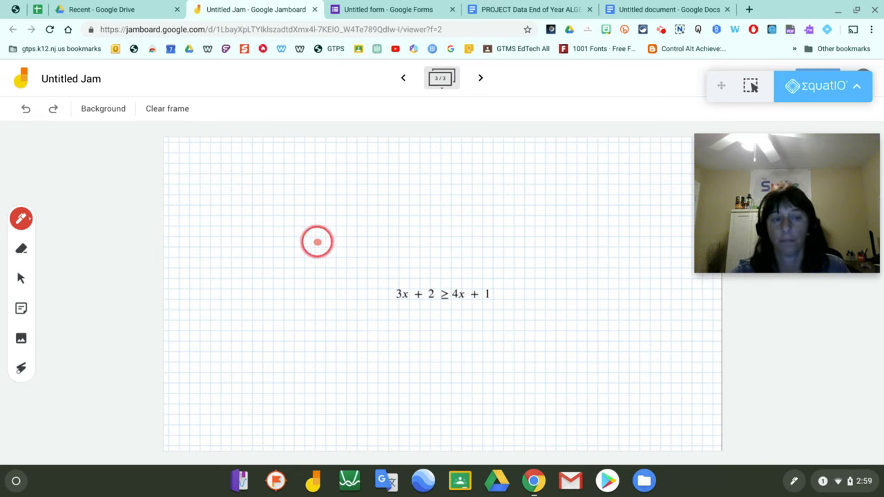
{"action": "left_click", "coordinate": [22, 219]}
{"action": "left_click", "coordinate": [20, 279]}
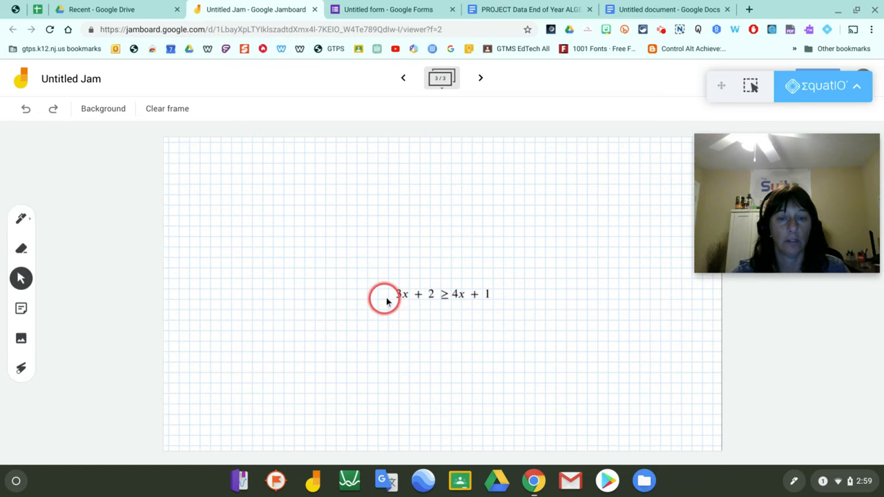
{"action": "left_click", "coordinate": [486, 296]}
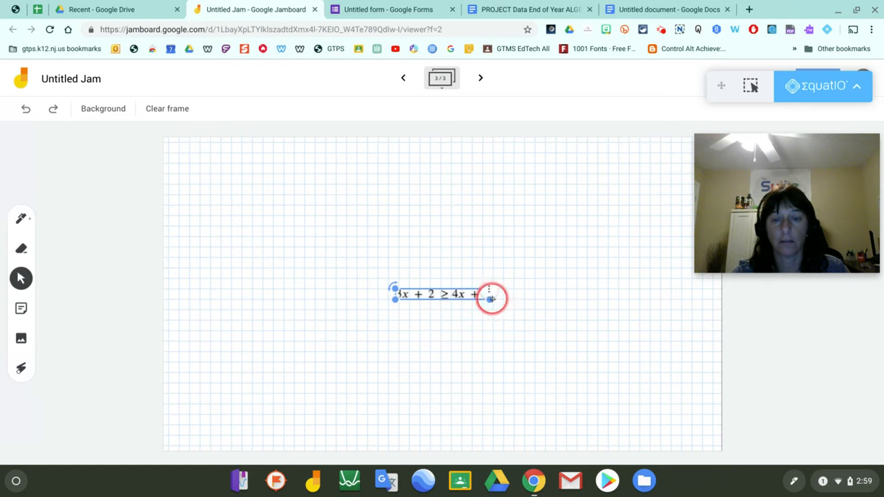
{"action": "left_click_drag", "start_coordinate": [490, 298], "coordinate": [269, 158]}
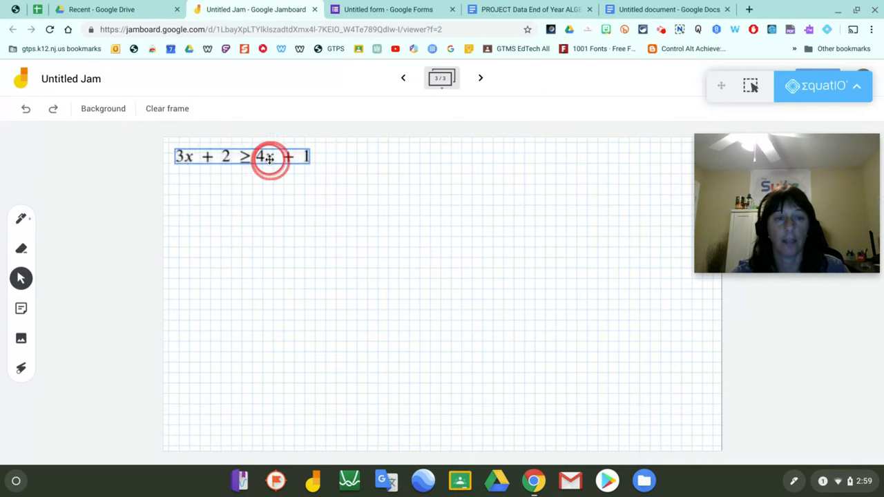
{"action": "left_click", "coordinate": [322, 213]}
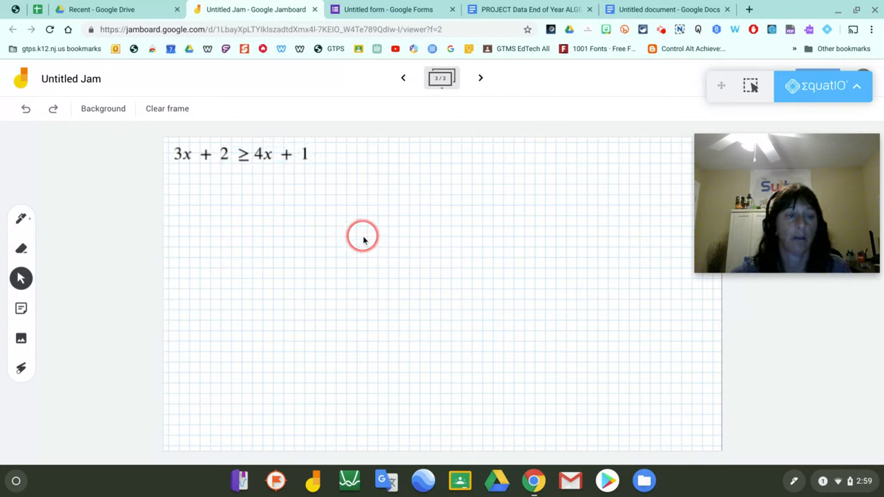
Draw a vertical and a horizontal red axis crossing in the right half of the graph-paper frame.
{"action": "left_click", "coordinate": [21, 218]}
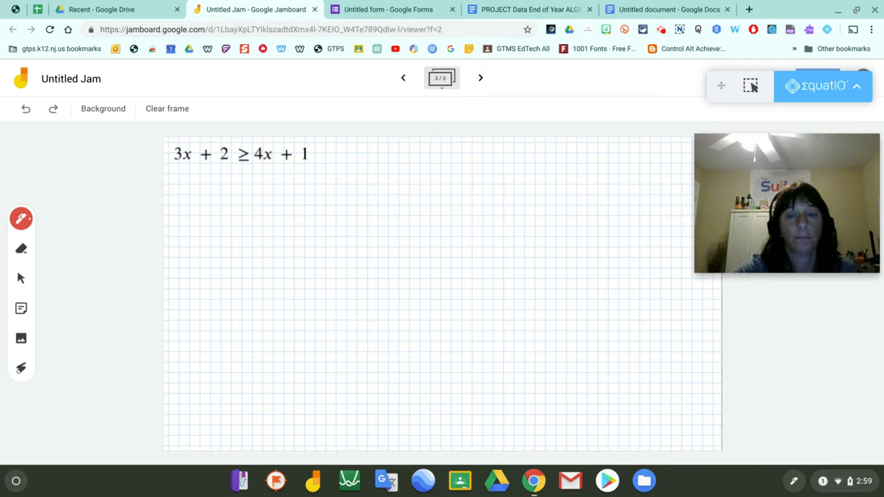
{"action": "left_click_drag", "start_coordinate": [474, 172], "coordinate": [484, 397]}
{"action": "left_click_drag", "start_coordinate": [359, 291], "coordinate": [637, 297]}
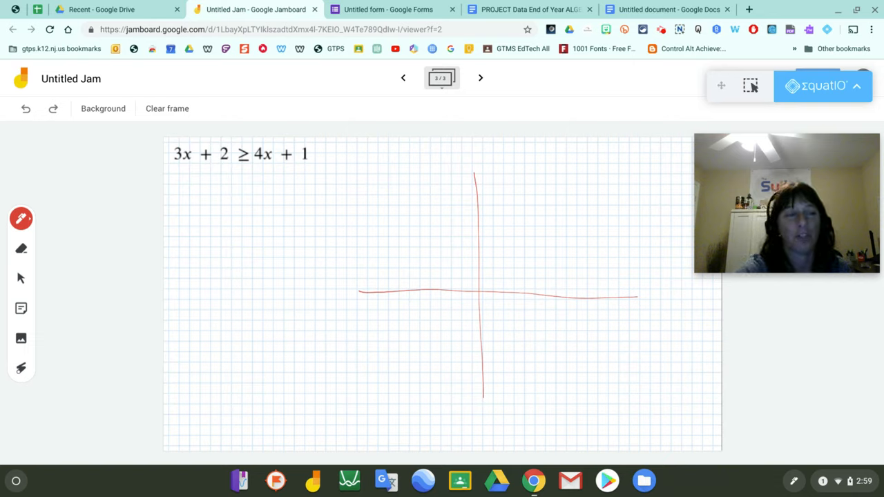
With a green highlighter, mark points along and above the horizontal axis and draw a rising diagonal line with arrowheads on the graph.
{"action": "left_click", "coordinate": [21, 218]}
{"action": "left_click", "coordinate": [110, 218]}
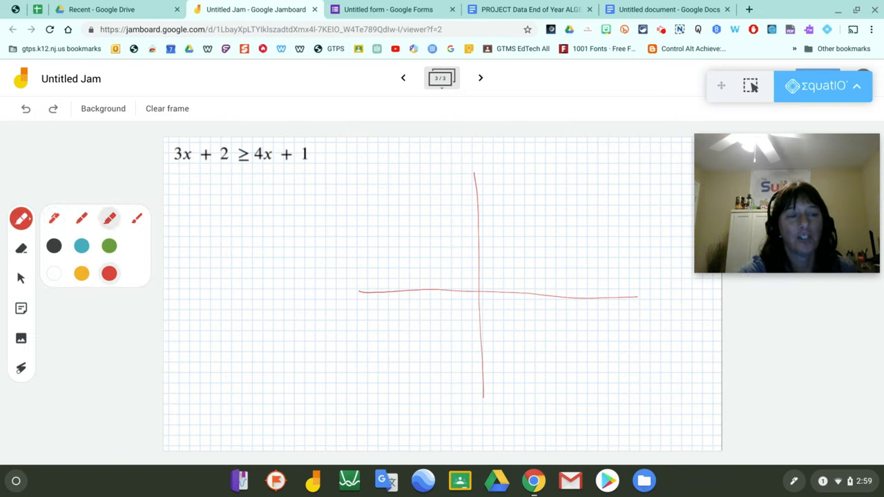
{"action": "left_click", "coordinate": [109, 245]}
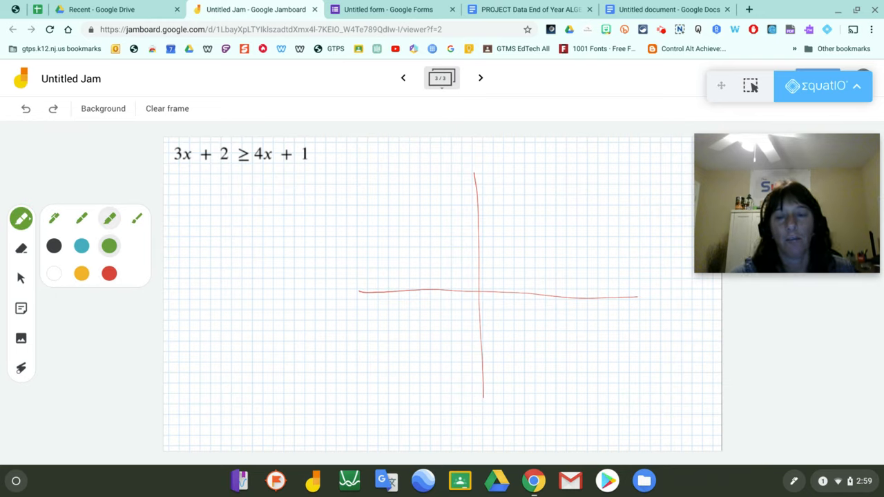
{"action": "left_click", "coordinate": [510, 290]}
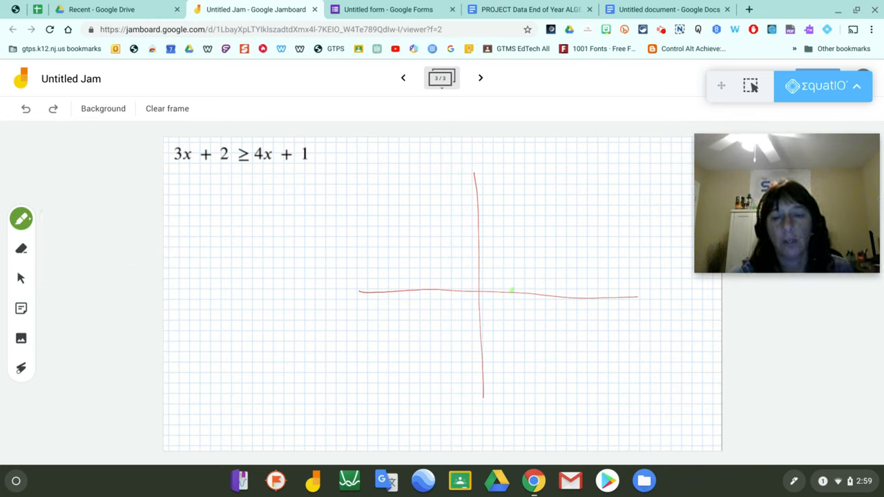
{"action": "left_click", "coordinate": [533, 291]}
{"action": "left_click", "coordinate": [553, 292]}
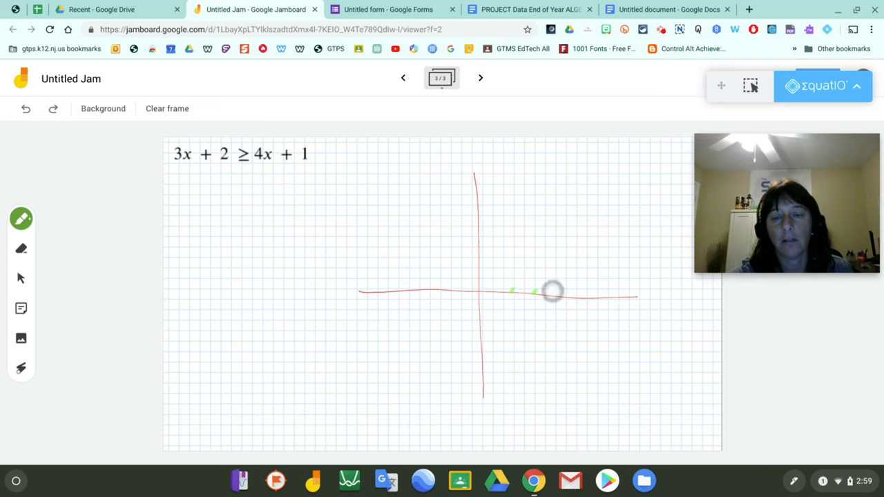
{"action": "left_click", "coordinate": [532, 271]}
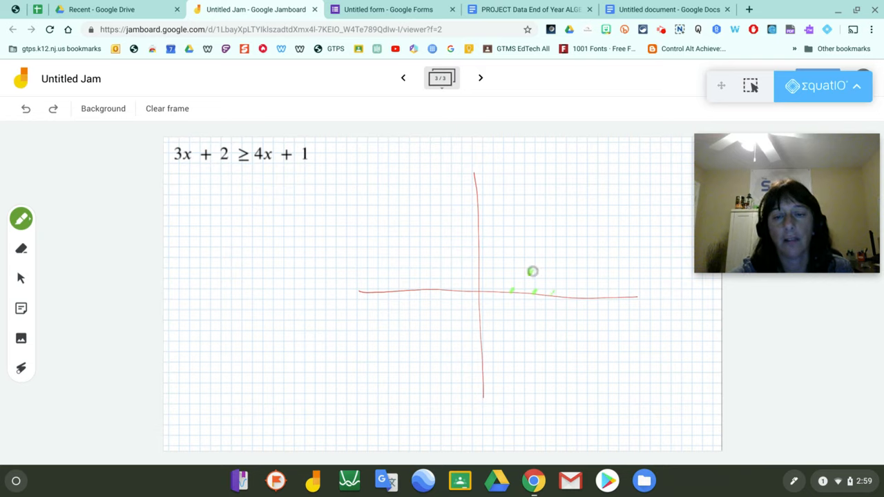
{"action": "left_click", "coordinate": [549, 258]}
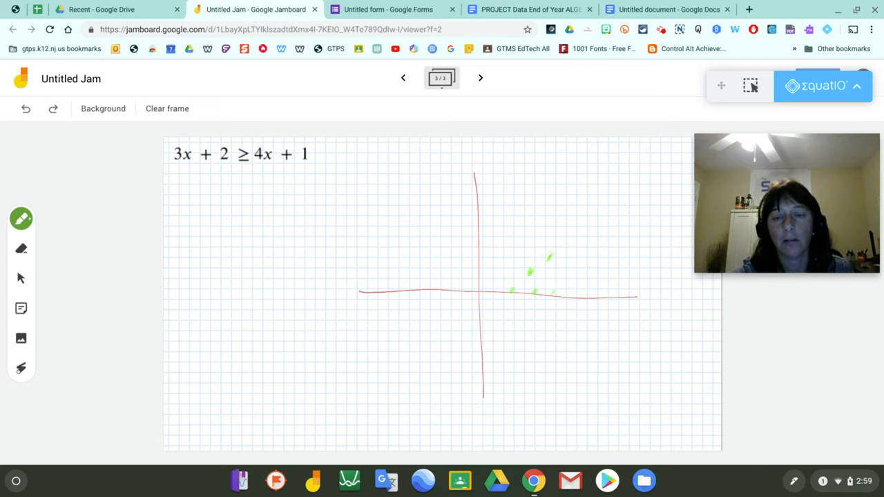
{"action": "mouse_move", "coordinate": [486, 320]}
{"action": "left_mouse_down"}
{"action": "mouse_move", "coordinate": [600, 202]}
{"action": "mouse_move", "coordinate": [592, 228]}
{"action": "mouse_move", "coordinate": [478, 332]}
{"action": "left_mouse_up"}
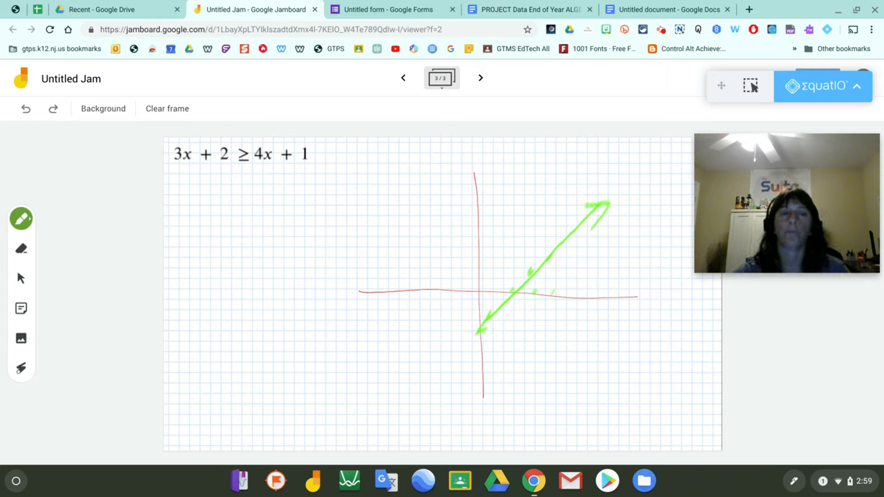
{"action": "left_click", "coordinate": [307, 223]}
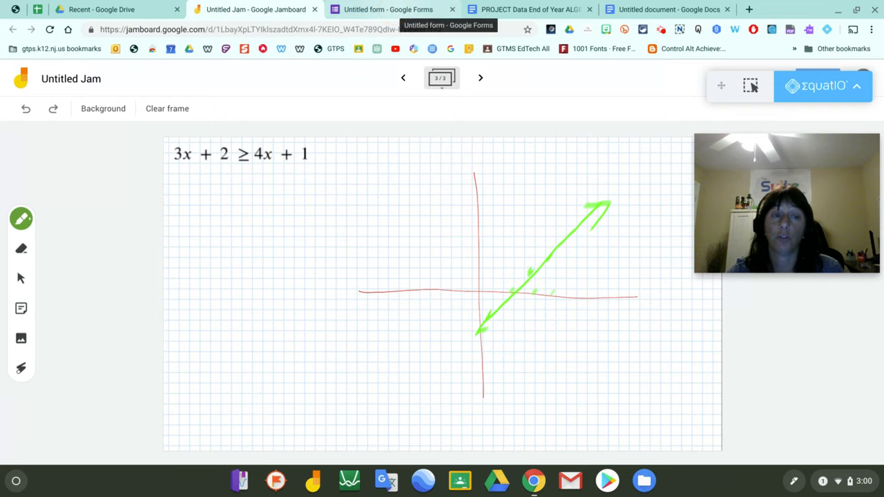
Switch to the Untitled form in Google Forms and use EquatIO to insert the math 4x + 3y into the "Solve this equation" question.
{"action": "left_click", "coordinate": [389, 10]}
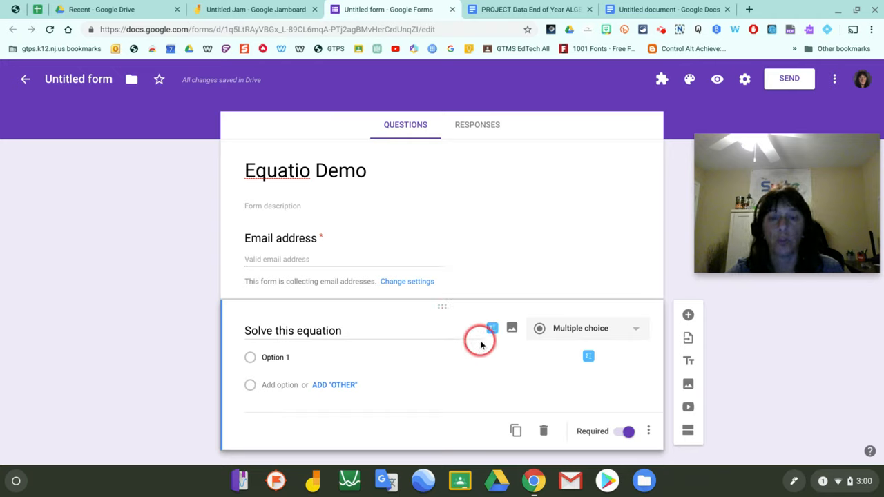
{"action": "left_click", "coordinate": [588, 361]}
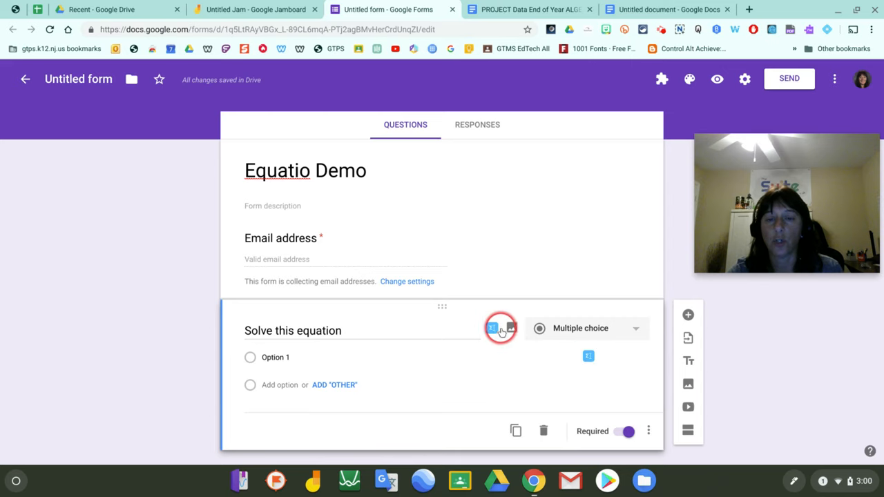
{"action": "left_click", "coordinate": [588, 359]}
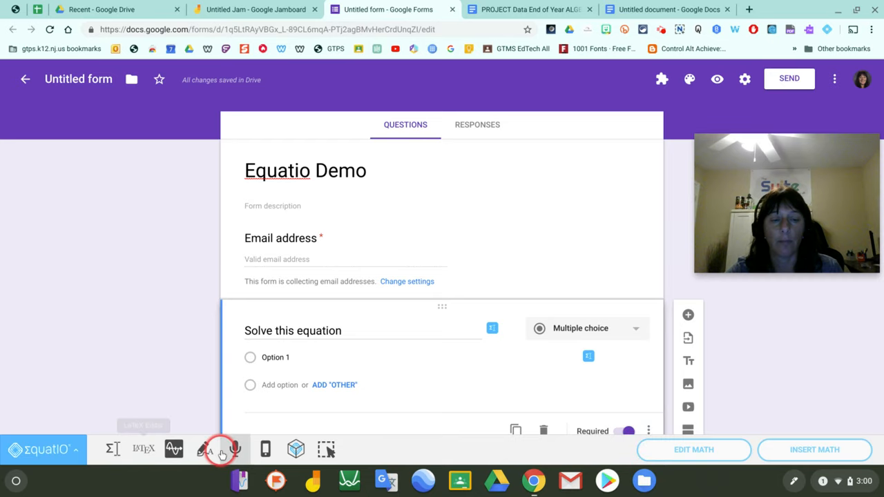
{"action": "left_click", "coordinate": [114, 450]}
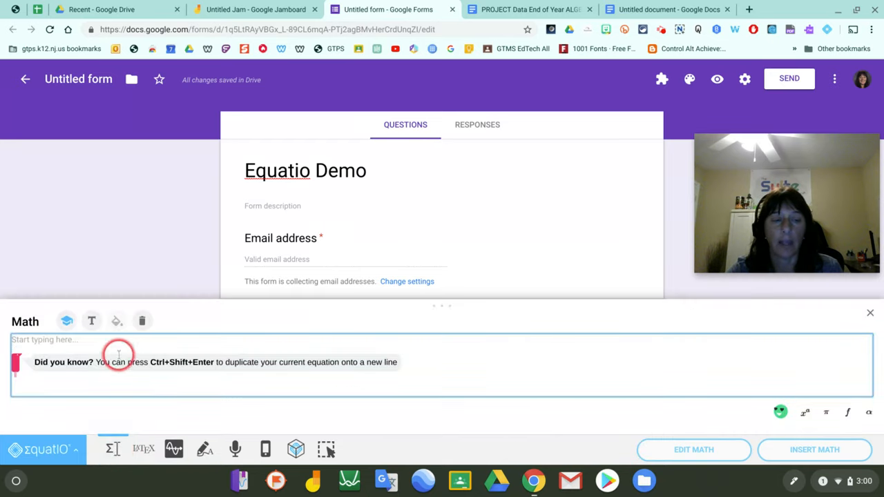
{"action": "type", "text": "4x + 3y"}
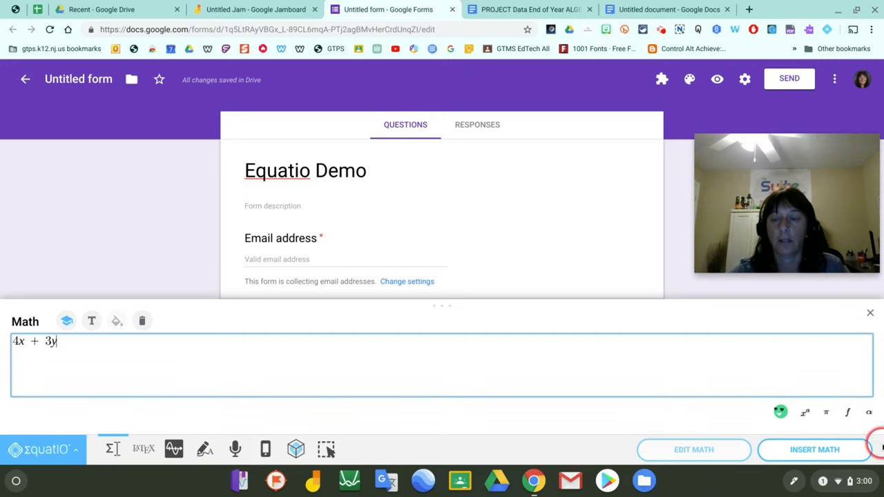
{"action": "left_click", "coordinate": [843, 450]}
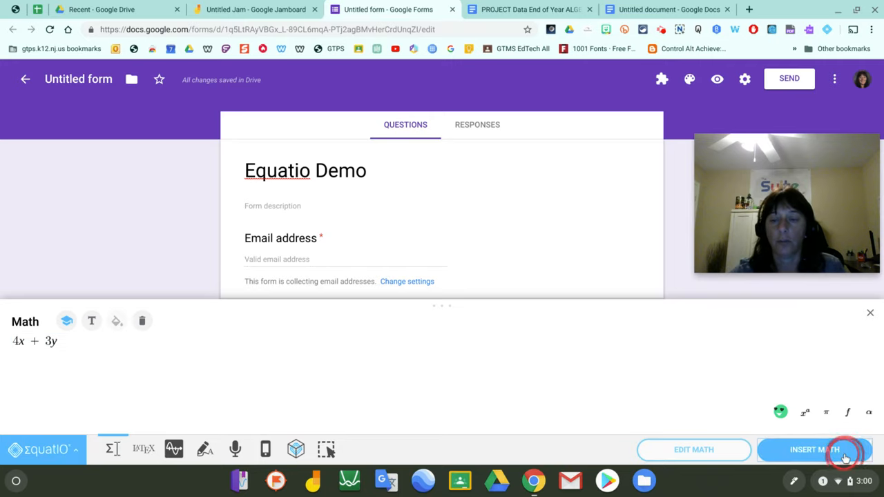